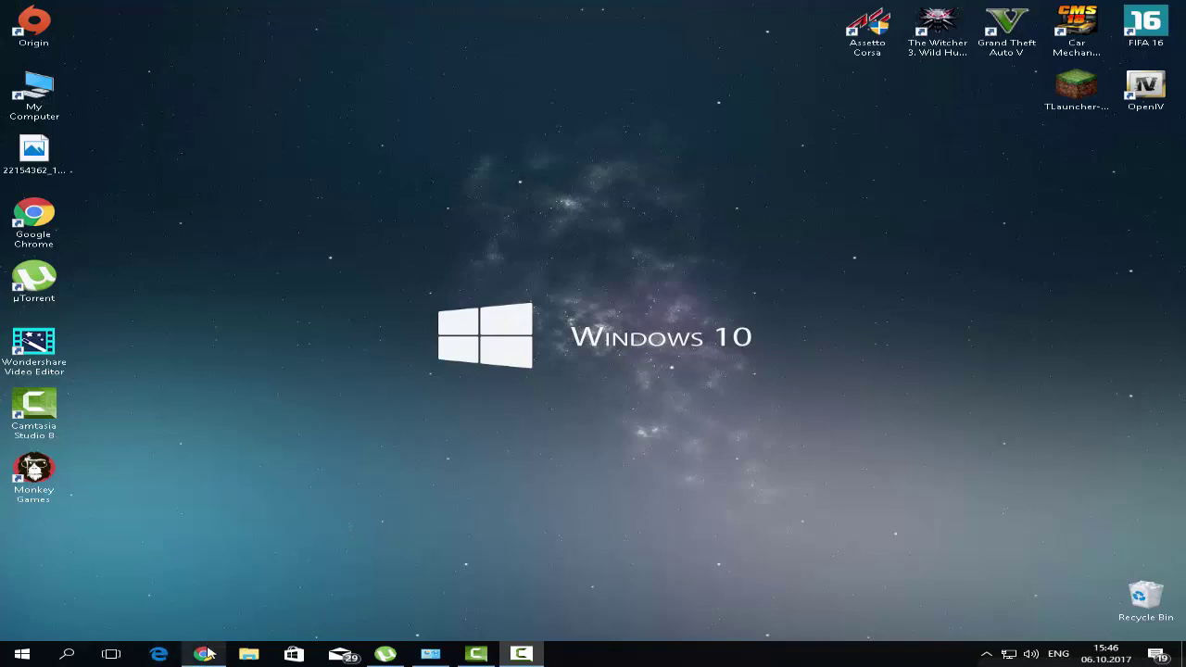
# Switch to Chrome and close every tab except the Windows software download page.
pyautogui.moveTo(208, 653)
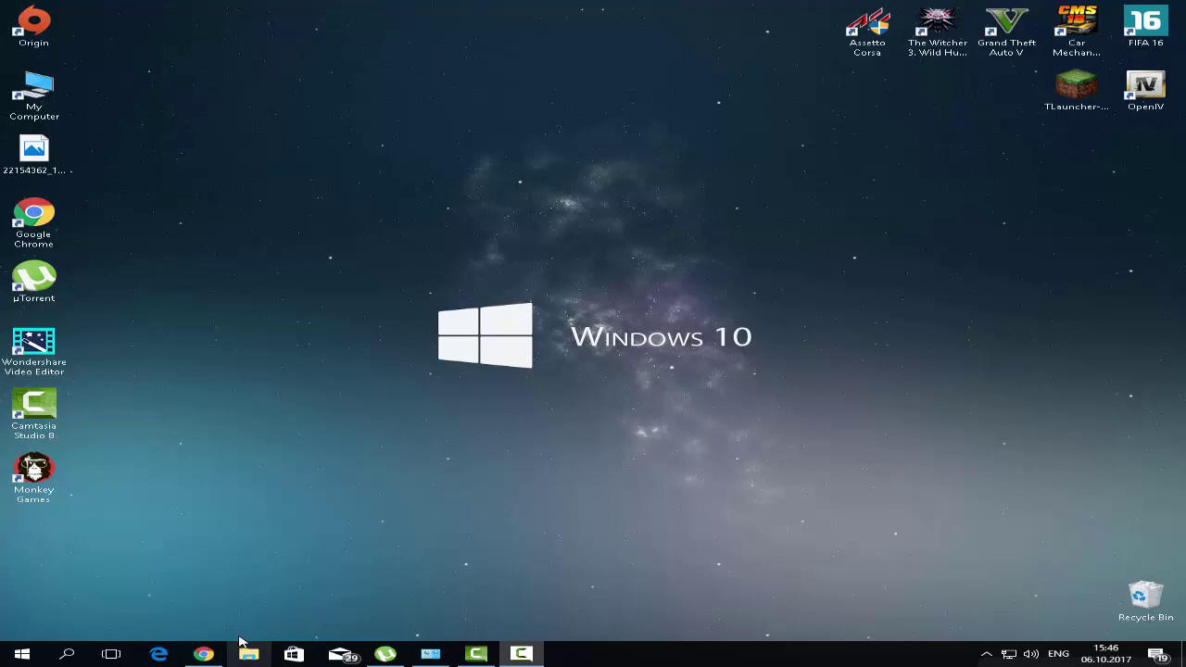
pyautogui.click(204, 653)
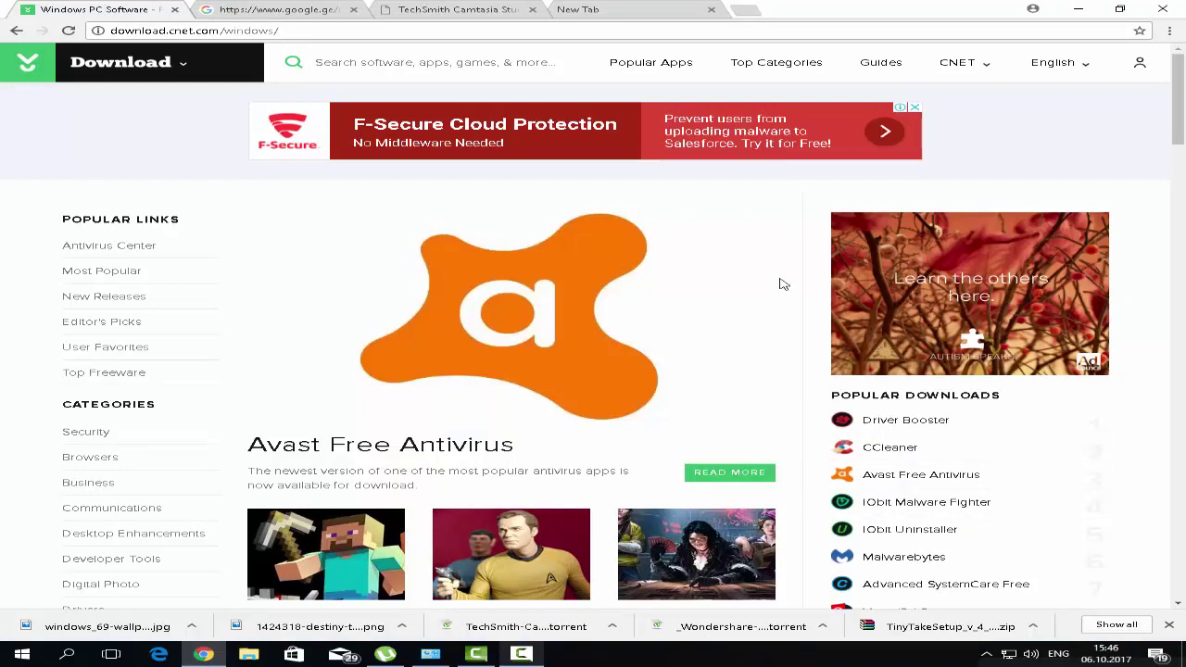
pyautogui.click(353, 11)
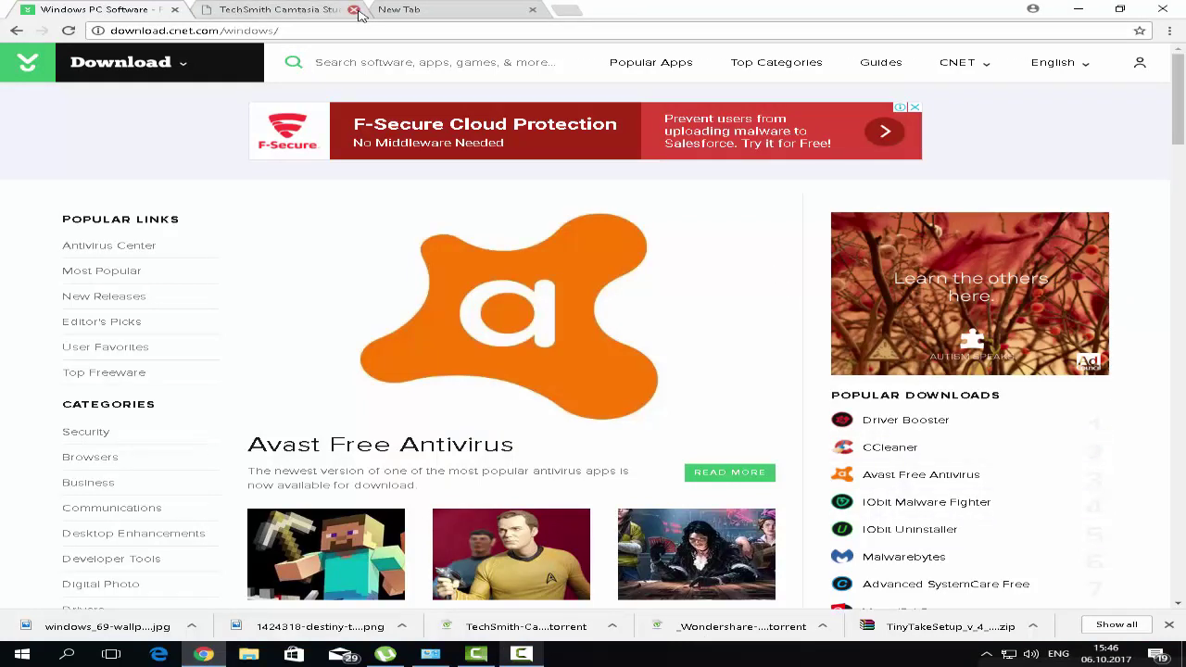
pyautogui.click(353, 10)
pyautogui.click(353, 10)
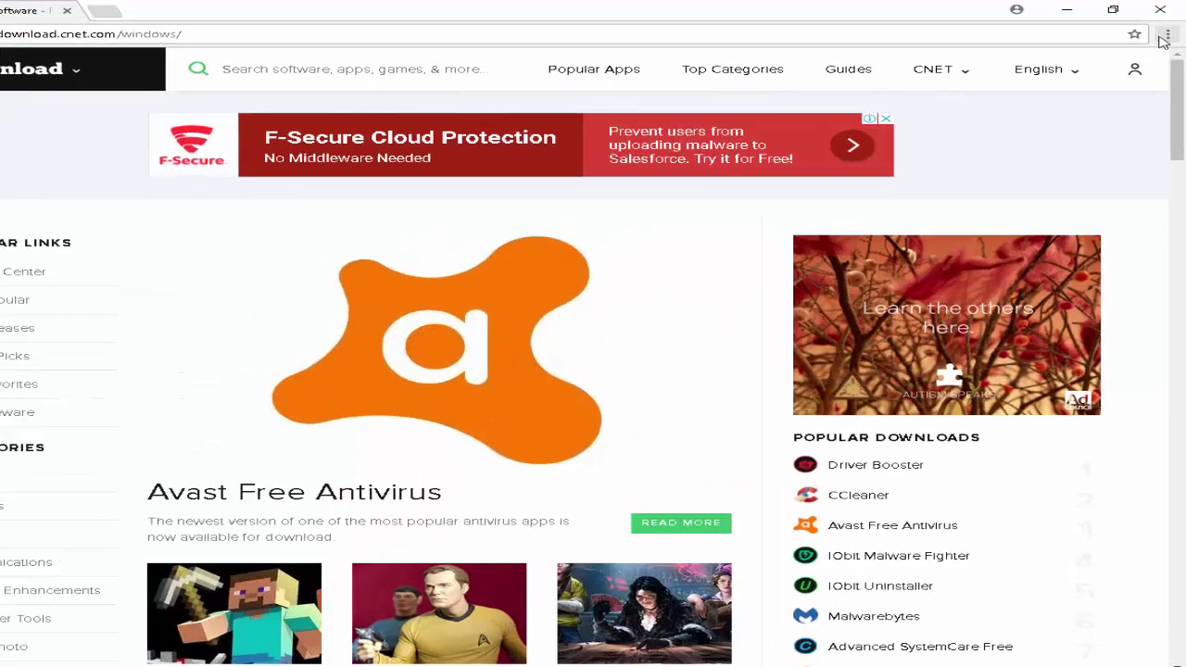
# Open the browser's Extensions page from its additional tools.
pyautogui.click(1169, 35)
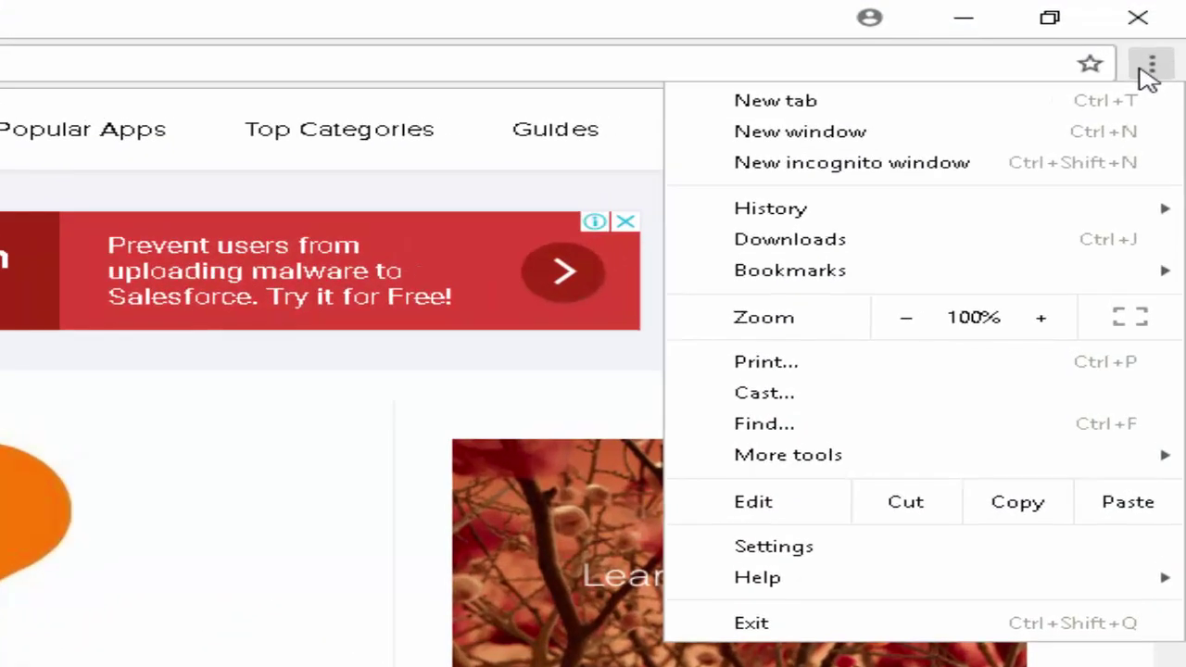
pyautogui.moveTo(904, 172)
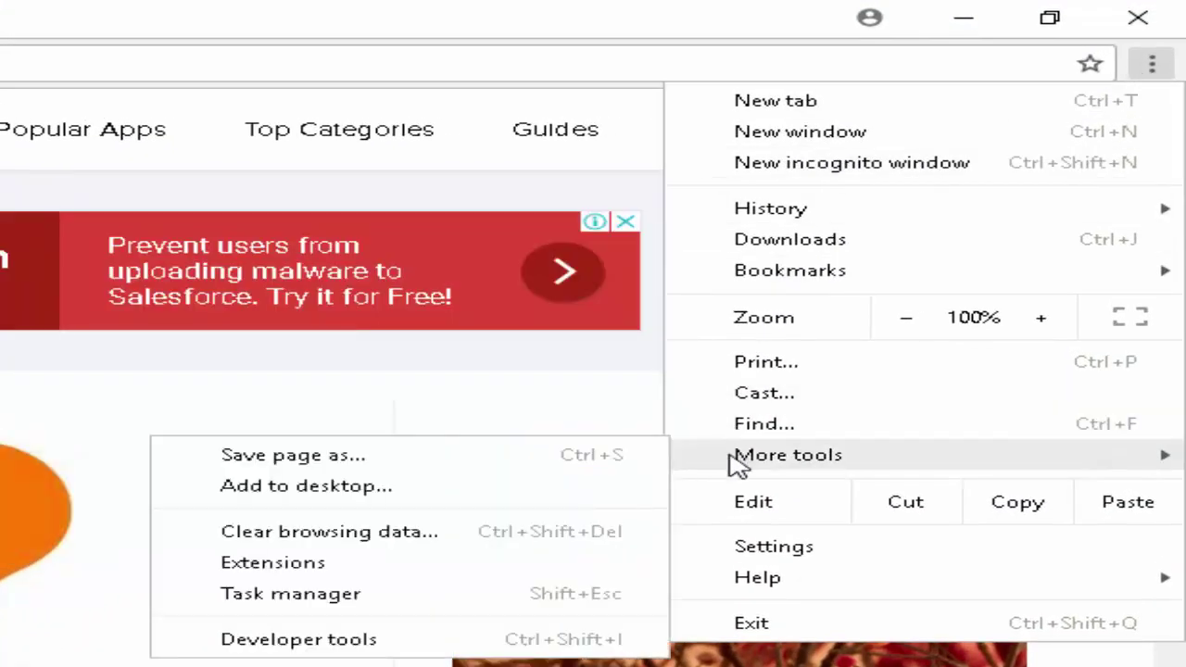
pyautogui.moveTo(766, 466)
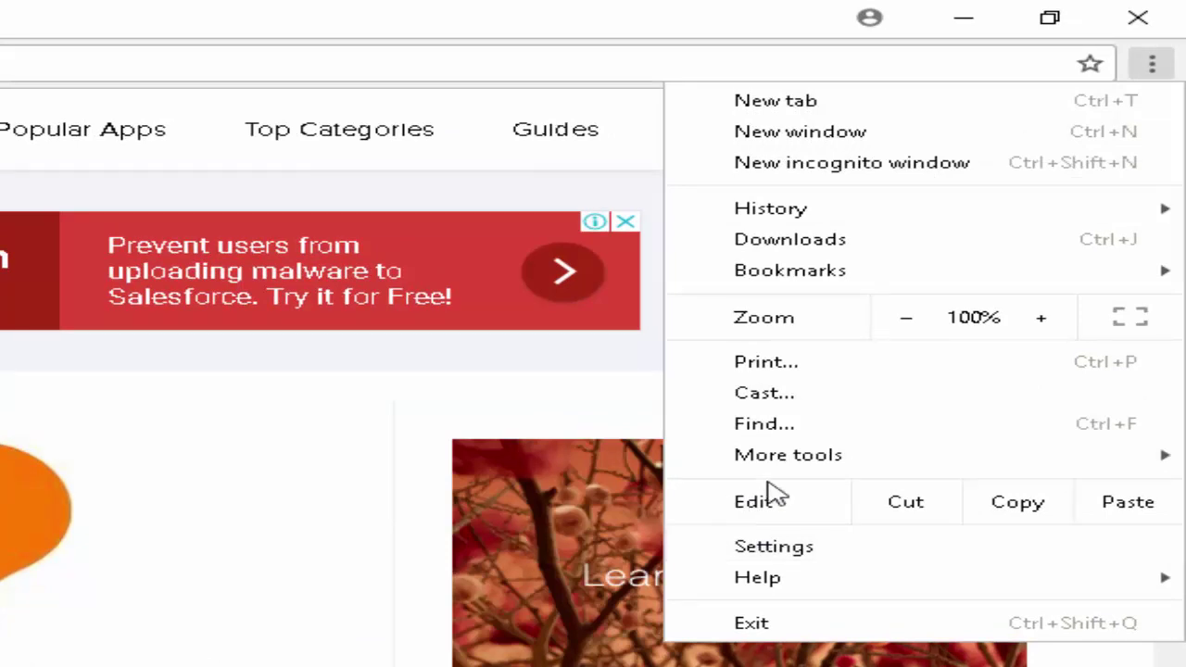
pyautogui.moveTo(715, 460)
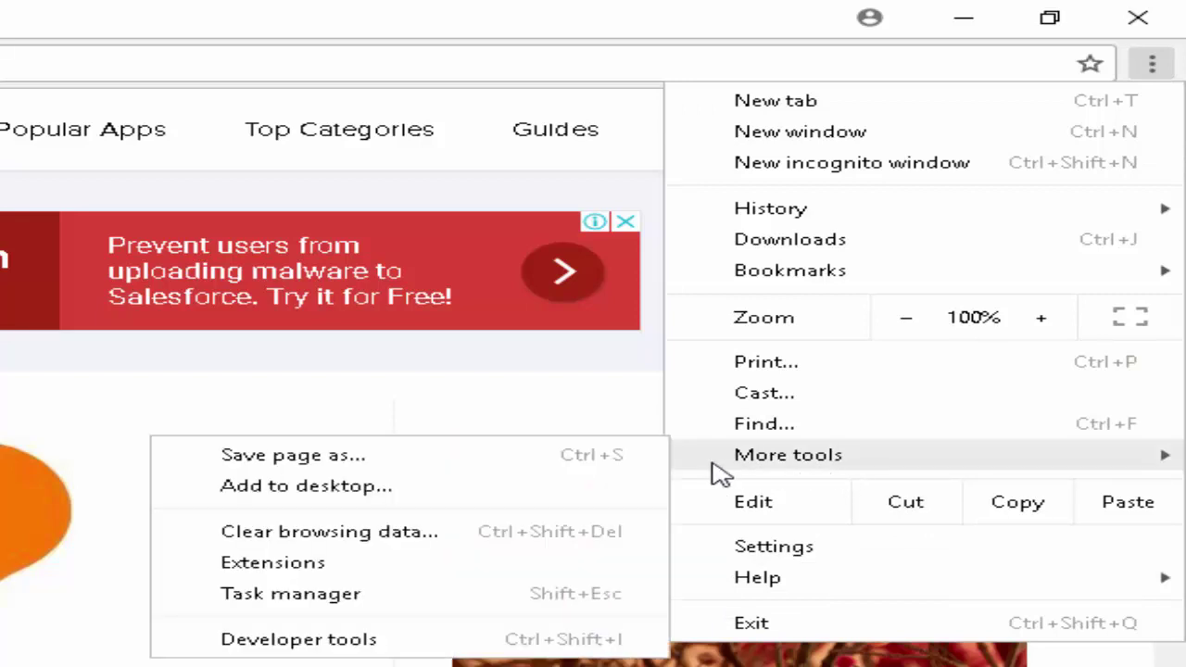
pyautogui.click(336, 567)
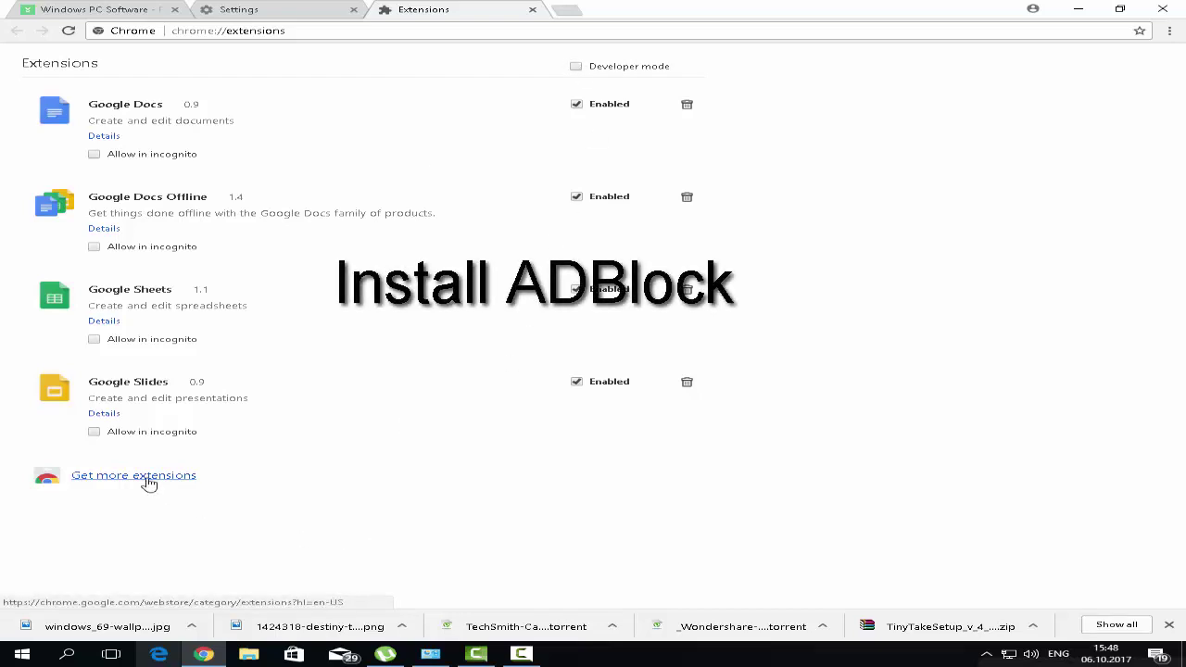
# Open the Google homepage in English in a new tab and search for "adblock".
pyautogui.click(563, 10)
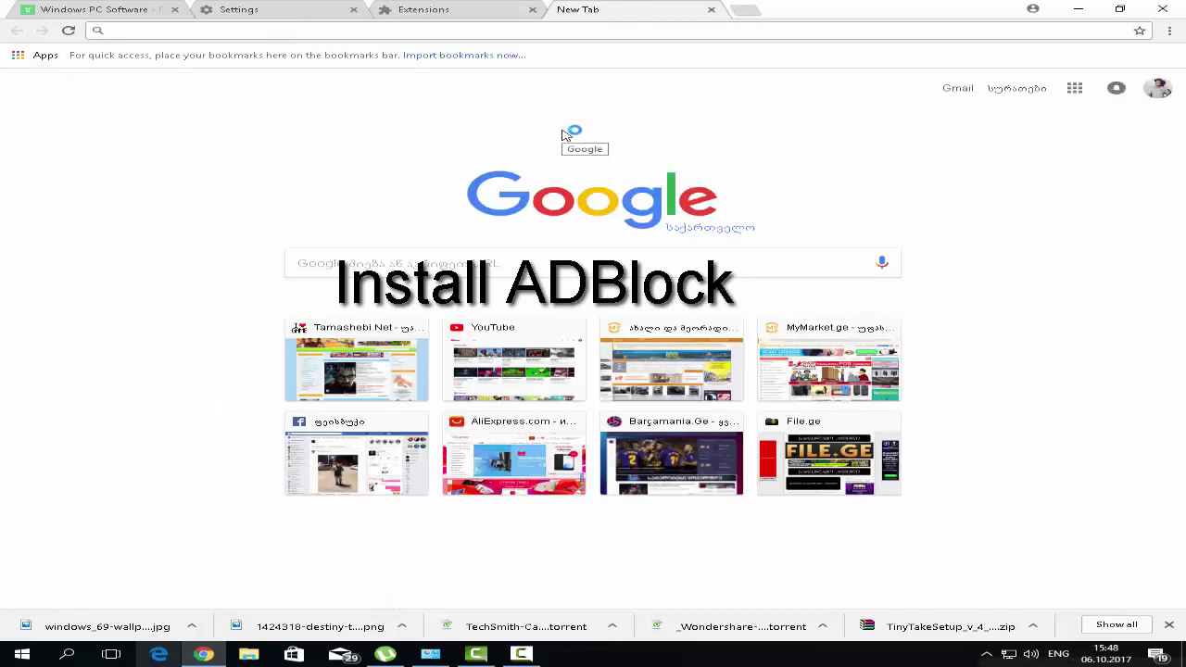
pyautogui.write('goog')
pyautogui.press('Return')
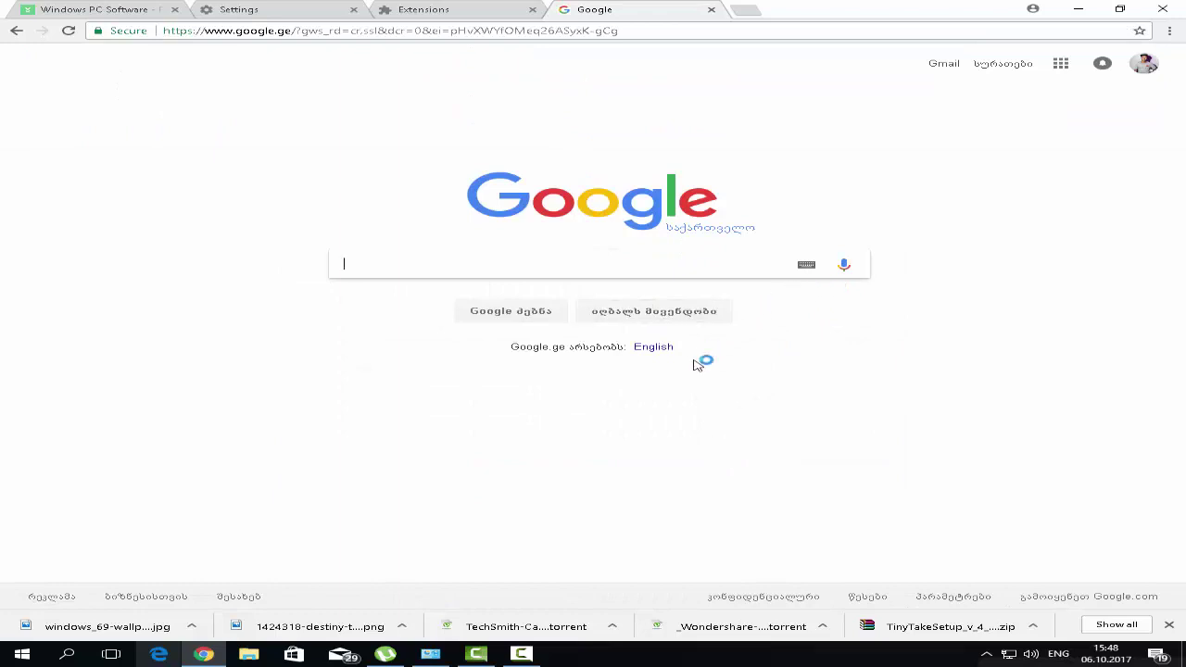
pyautogui.click(653, 351)
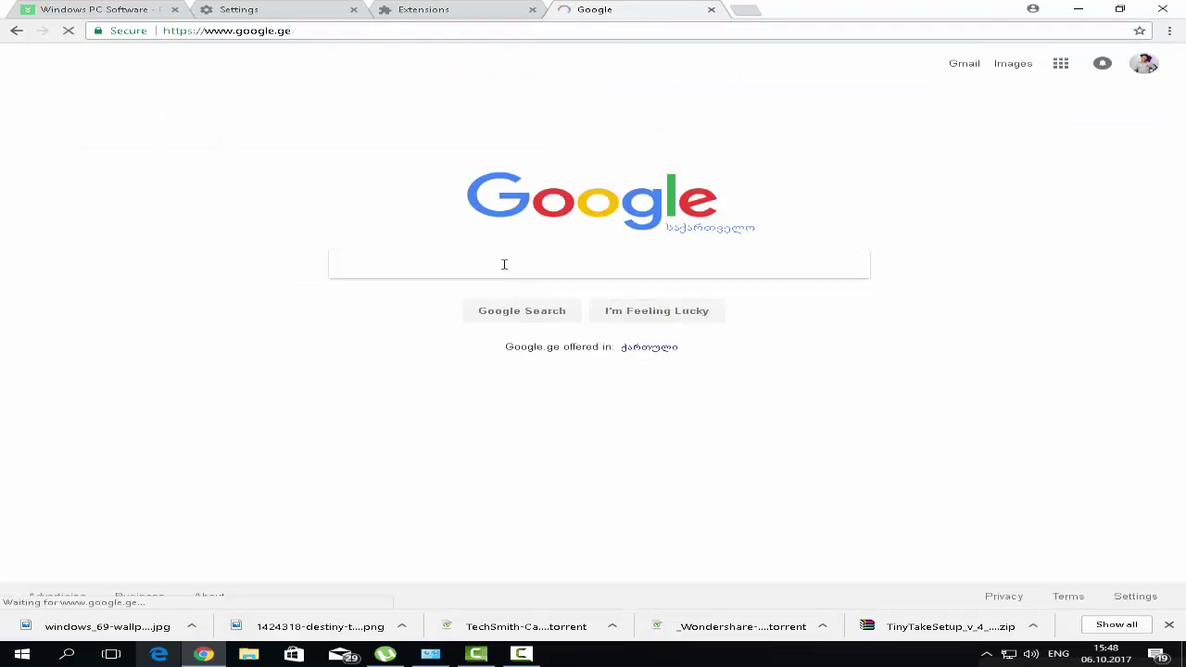
pyautogui.click(504, 264)
pyautogui.write('ADBLO')
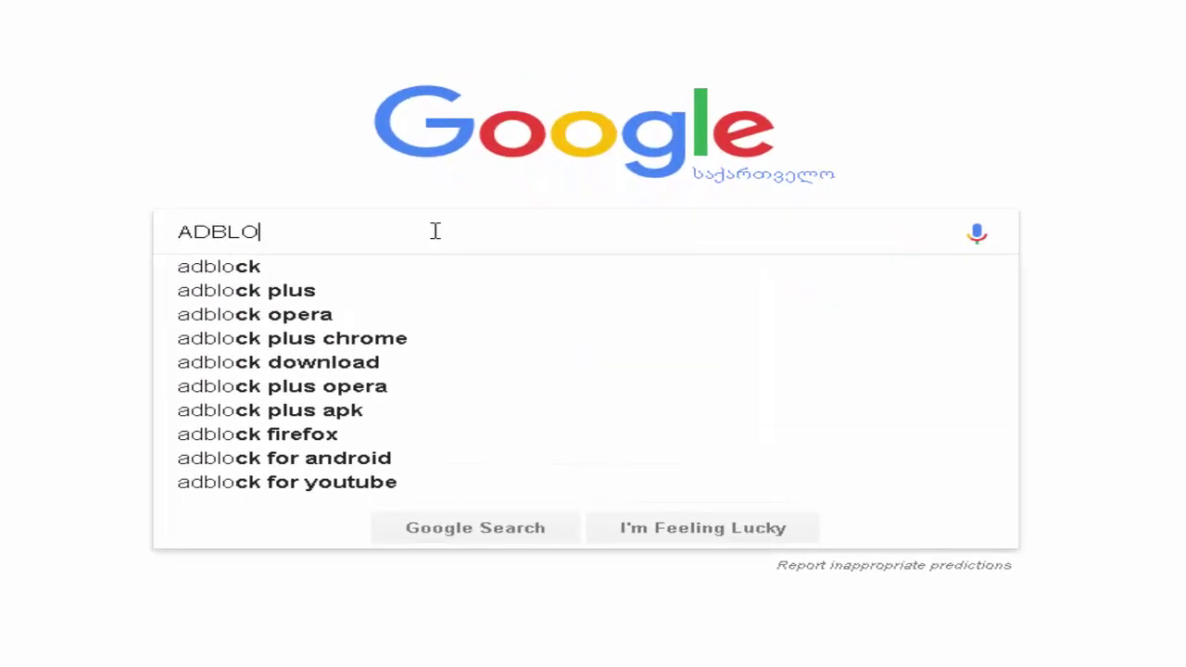
pyautogui.click(389, 266)
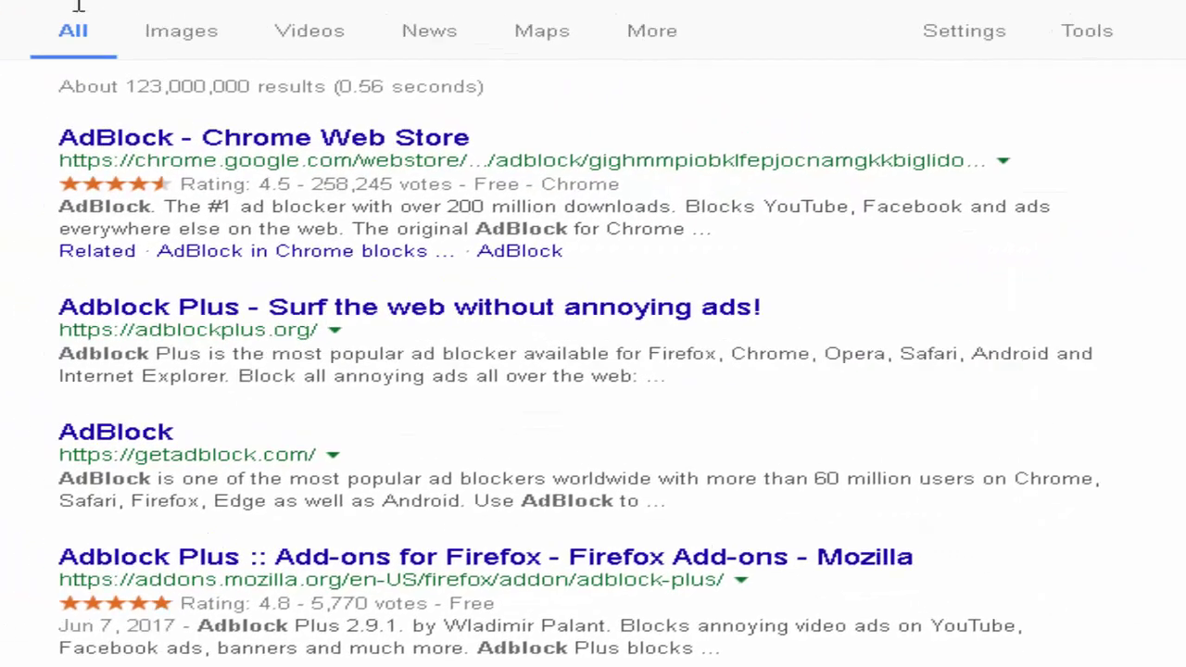
# Install the AdBlock extension from its Chrome Web Store page and dismiss the downloads bar.
pyautogui.click(401, 141)
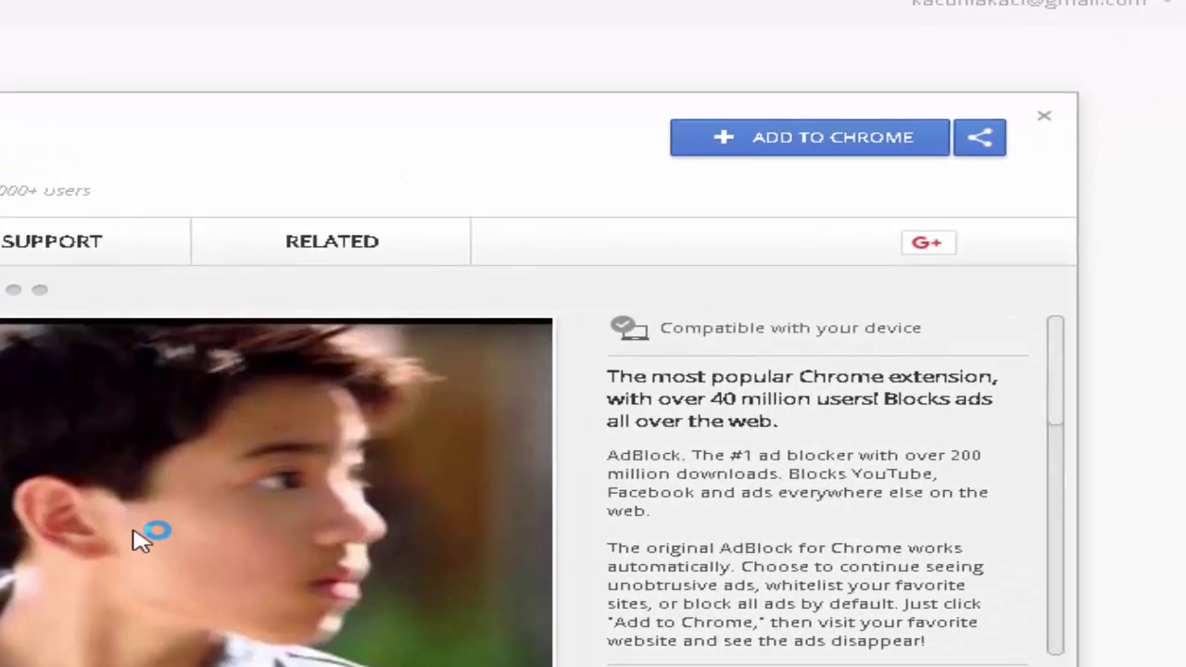
pyautogui.click(747, 141)
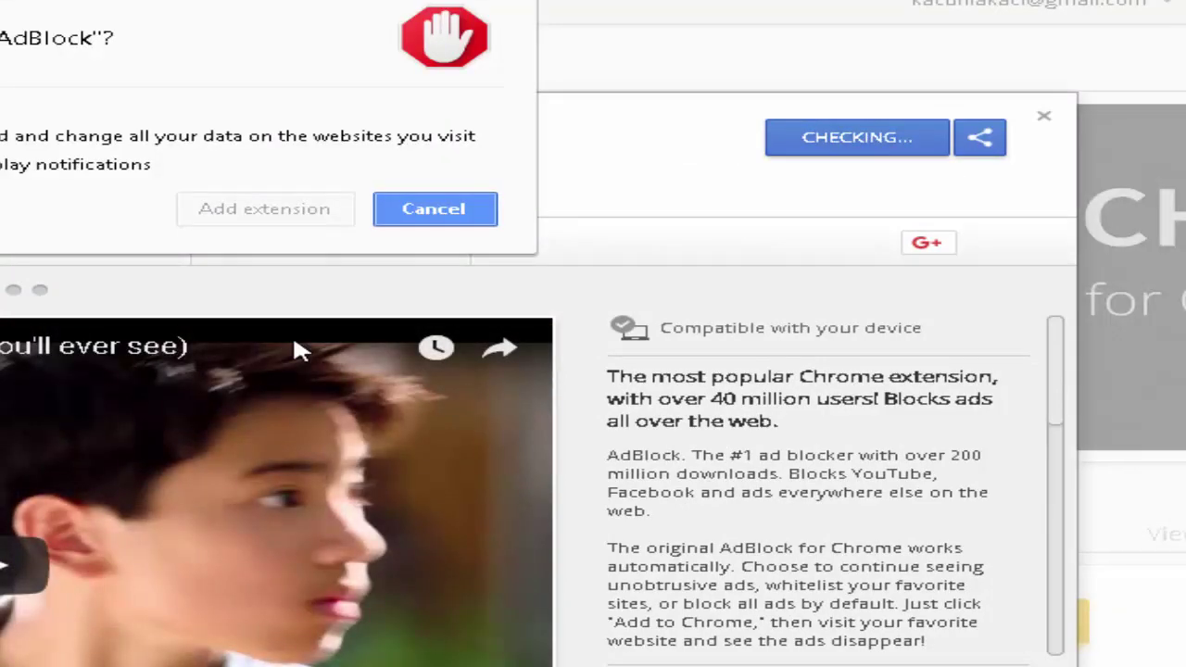
pyautogui.click(188, 207)
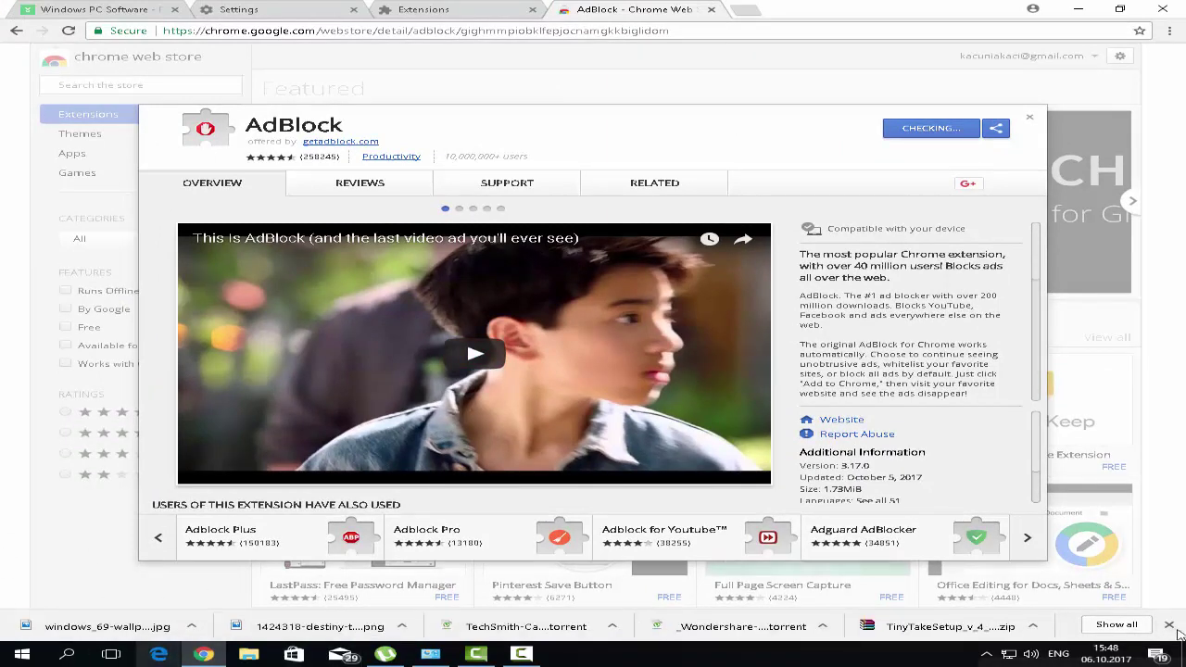
pyautogui.click(1170, 627)
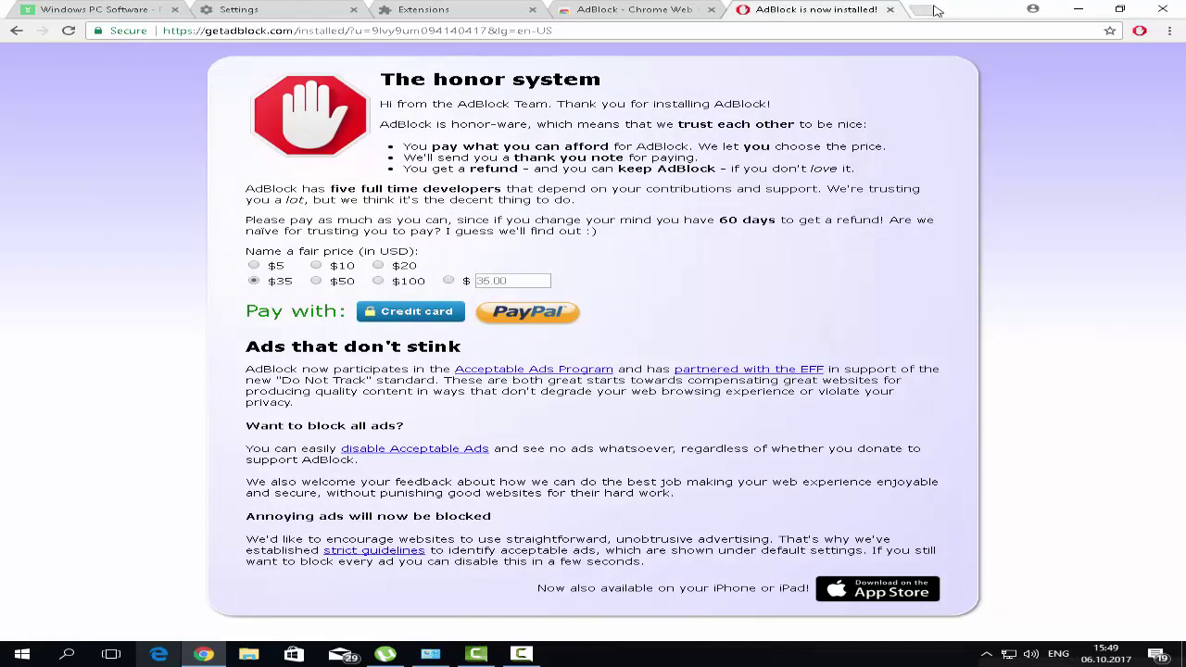
# Open speedtest.net in a new tab and run the internet speed test on its beta site.
pyautogui.click(934, 12)
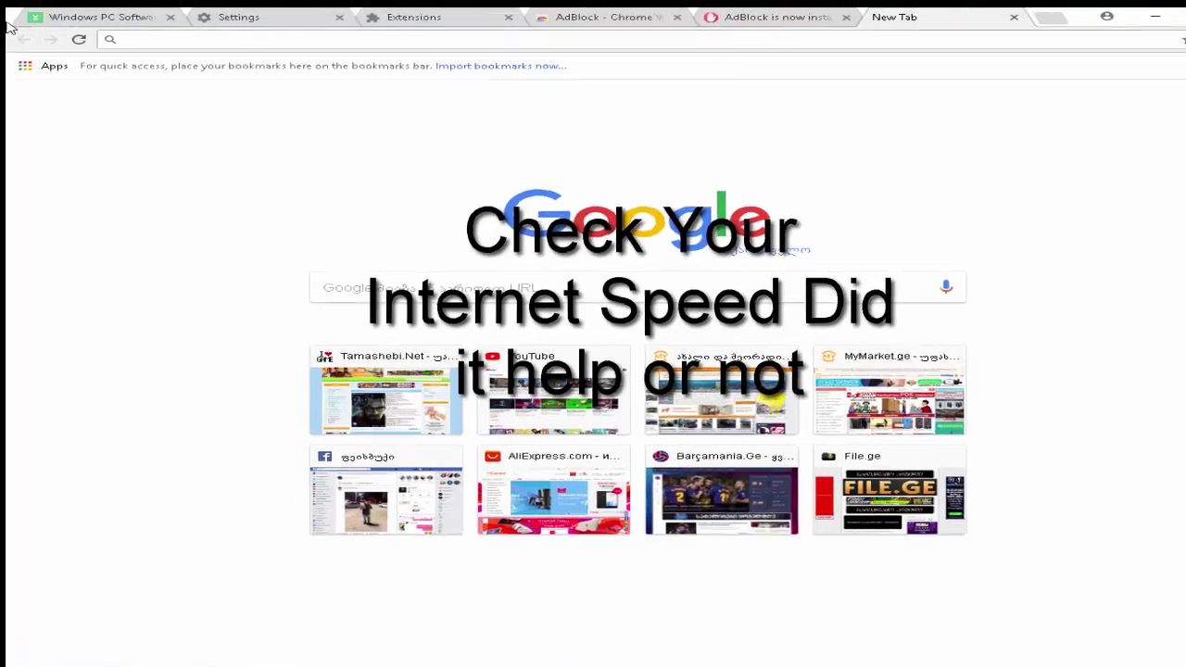
pyautogui.write('SP')
pyautogui.write('EEDTEST.')
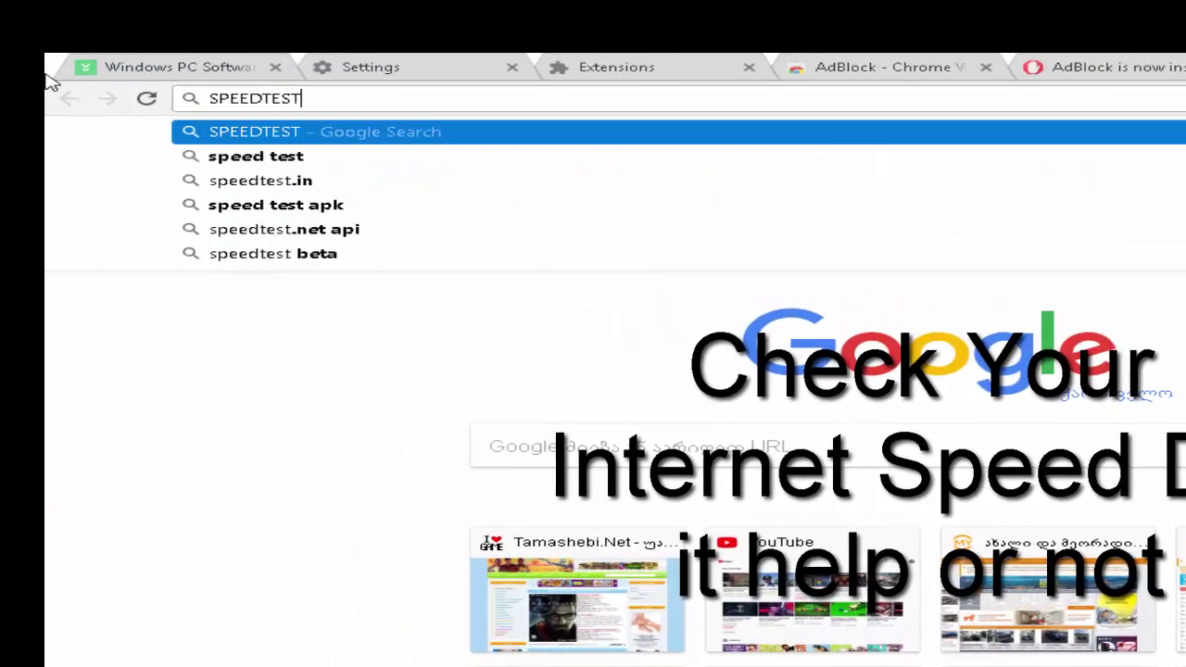
pyautogui.write('NET')
pyautogui.press('Return')
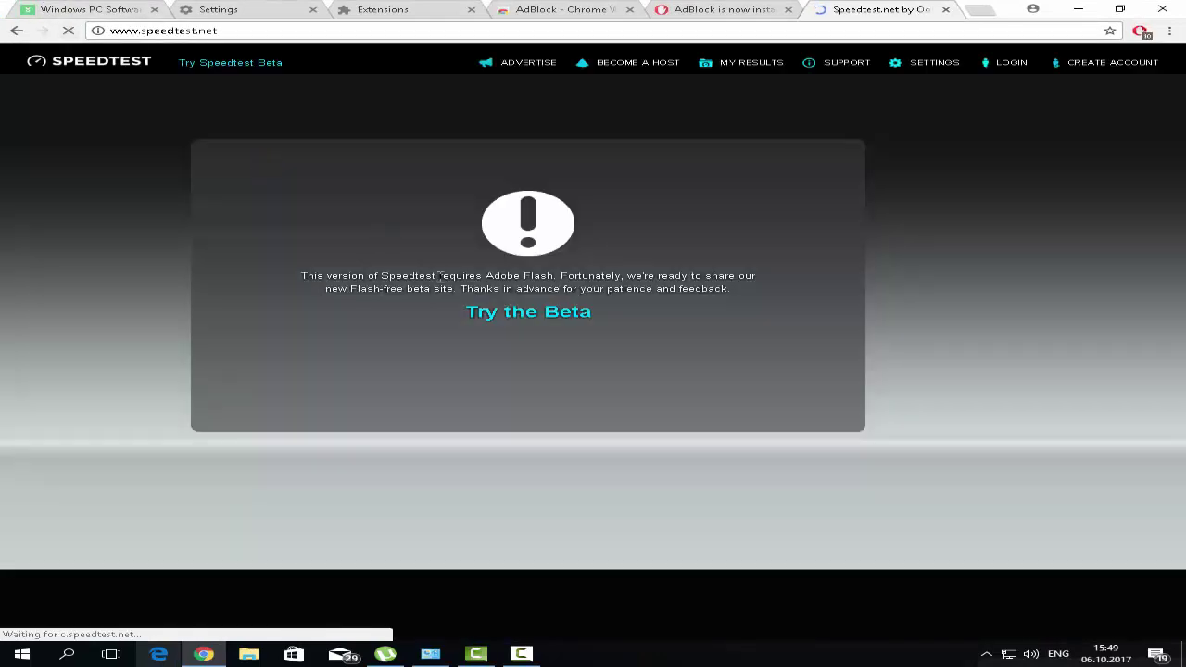
pyautogui.click(471, 313)
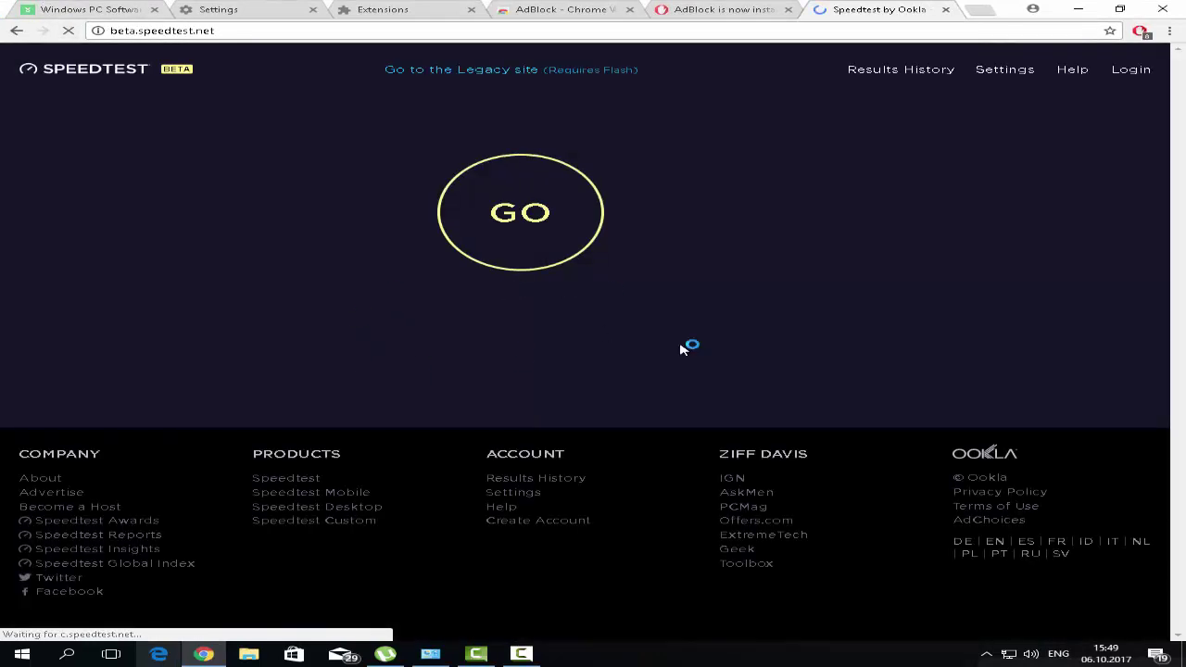
pyautogui.click(492, 231)
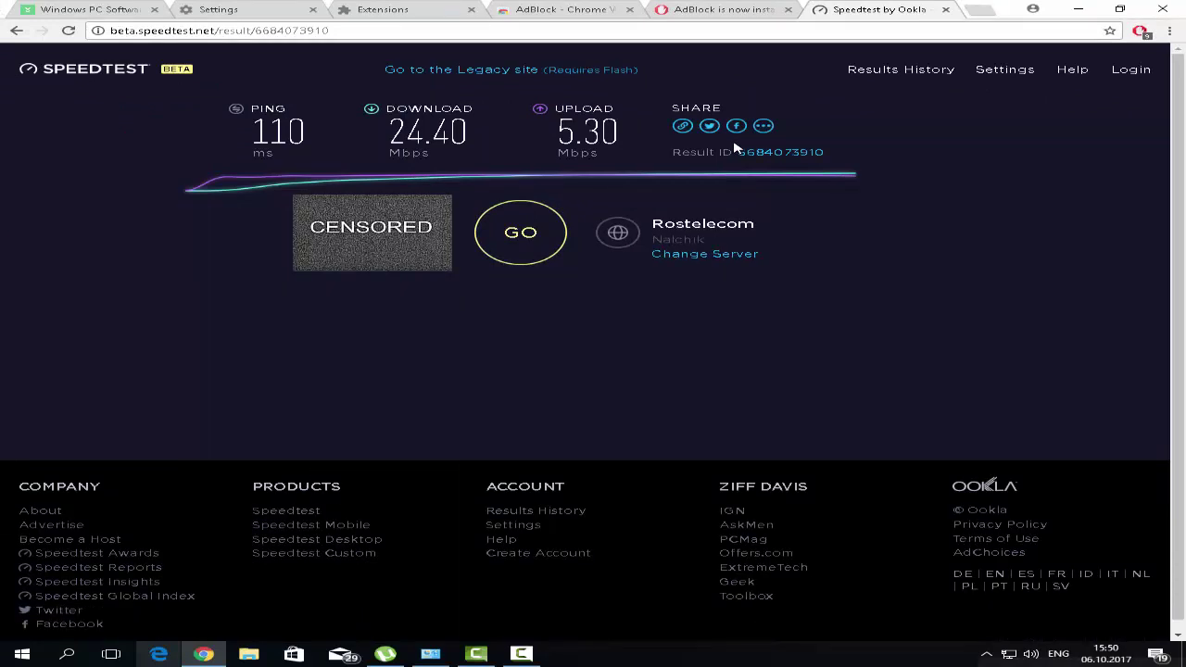
# Show the desktop and open the Run dialog by searching Windows for "run".
pyautogui.press('super+d')
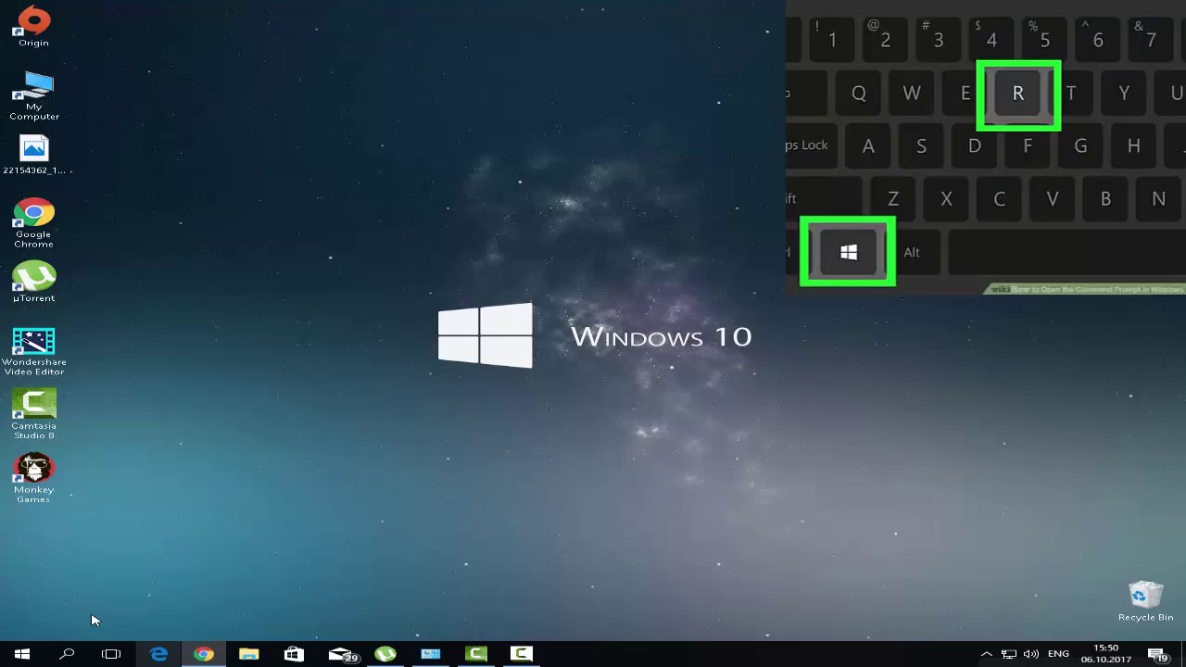
pyautogui.click(81, 651)
pyautogui.write('run')
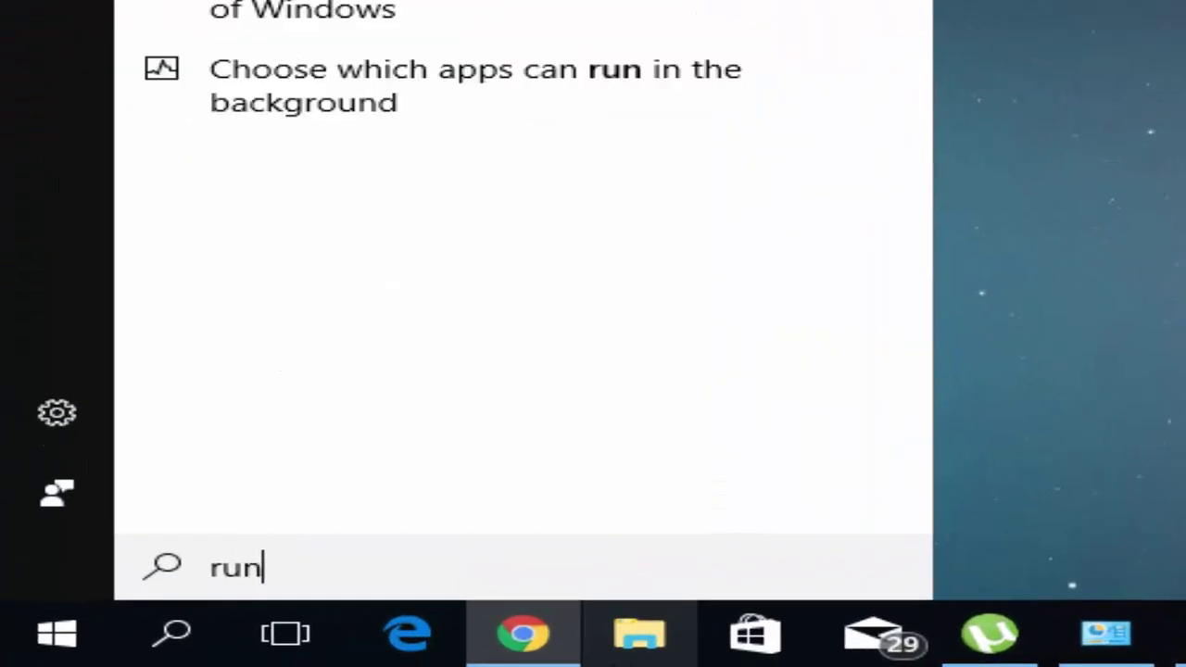
pyautogui.press('Return')
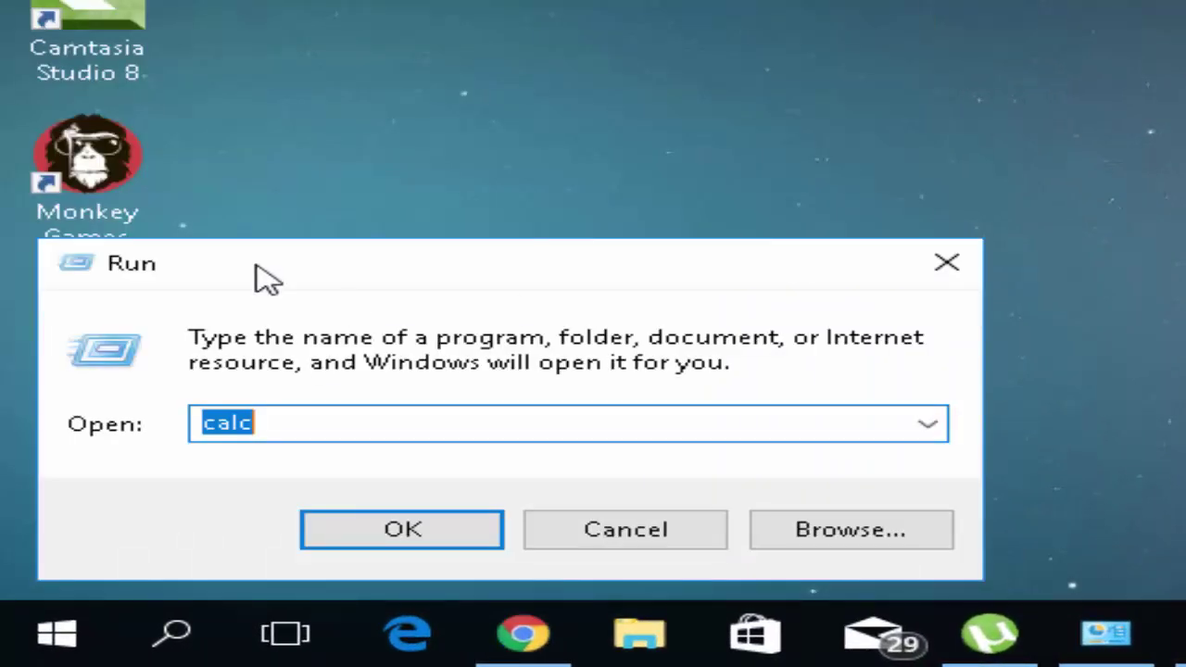
# Replace the command in the Run dialog with regedit and launch the Registry Editor.
pyautogui.moveTo(254, 278); pyautogui.dragTo(298, 278)
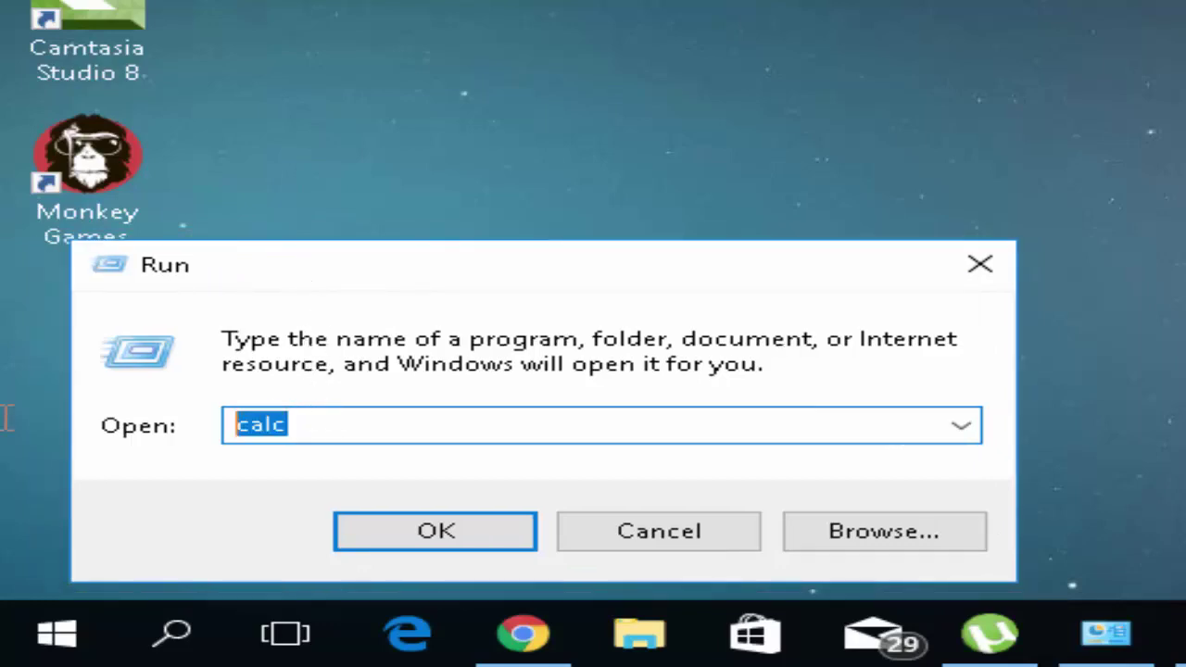
pyautogui.press('BackSpace')
pyautogui.write('reged')
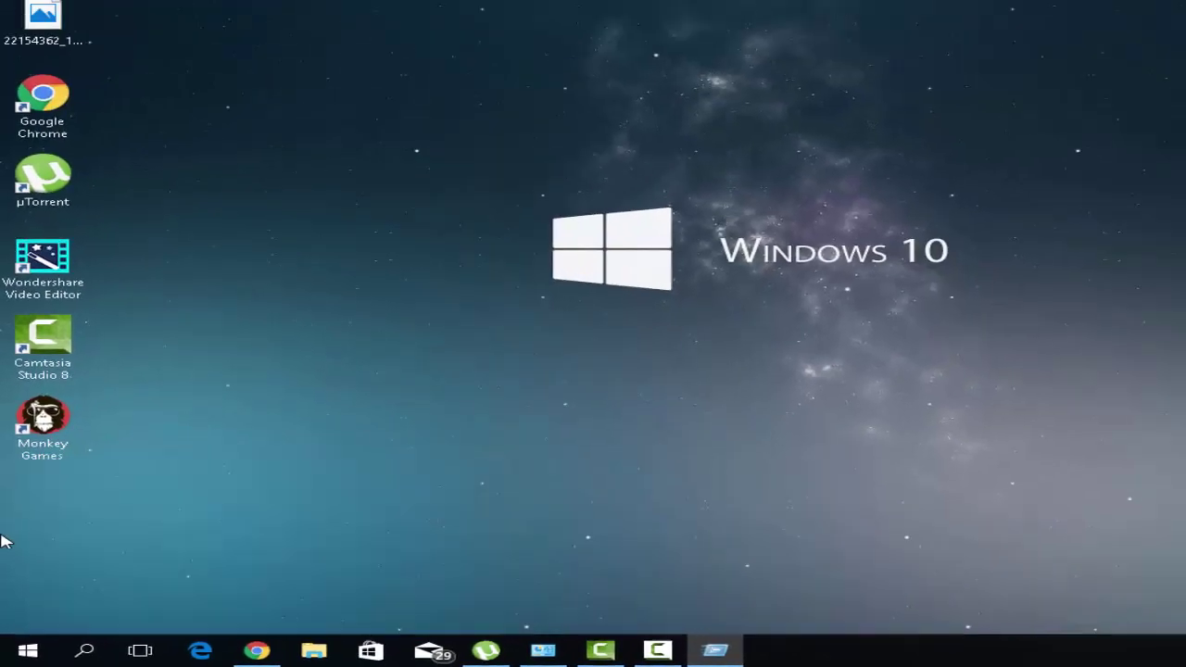
pyautogui.write('it')
pyautogui.press('Return')
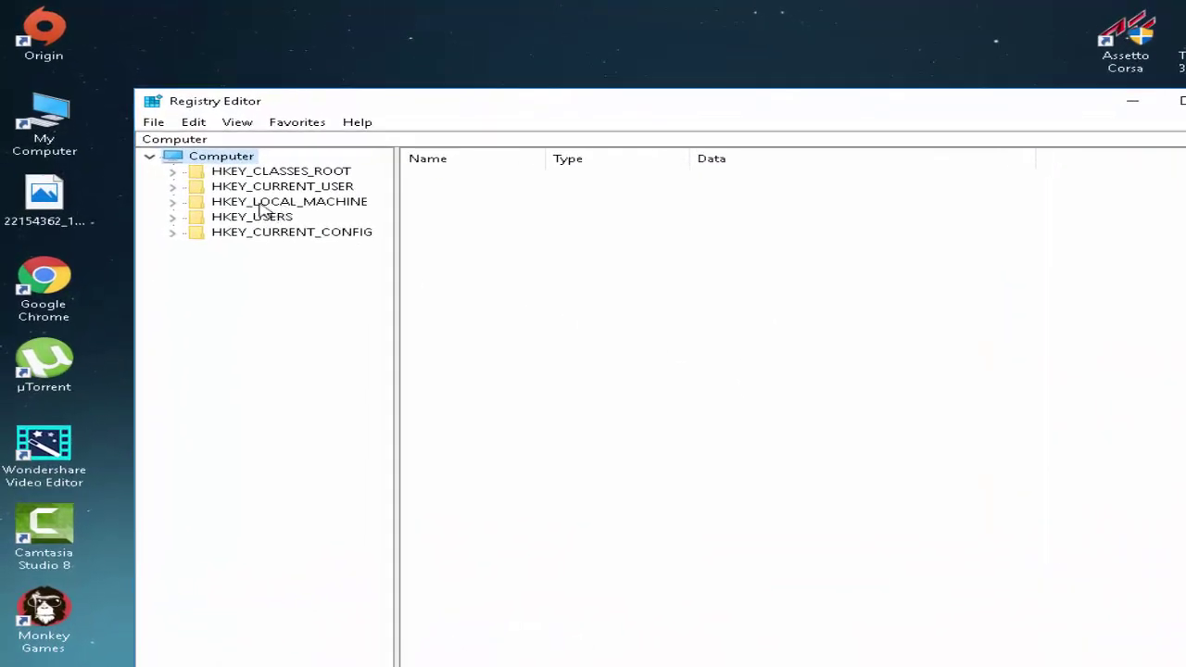
# Expand the registry tree from HKEY_LOCAL_MACHINE through SOFTWARE to the Microsoft key.
pyautogui.click(219, 157)
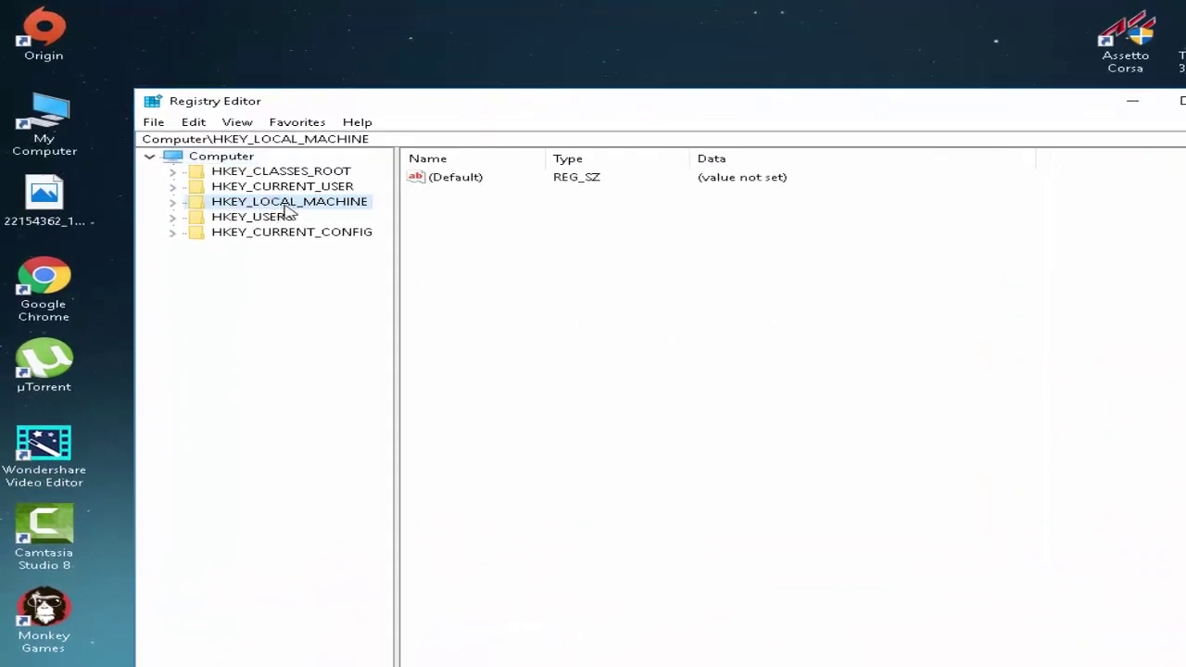
pyautogui.click(174, 203)
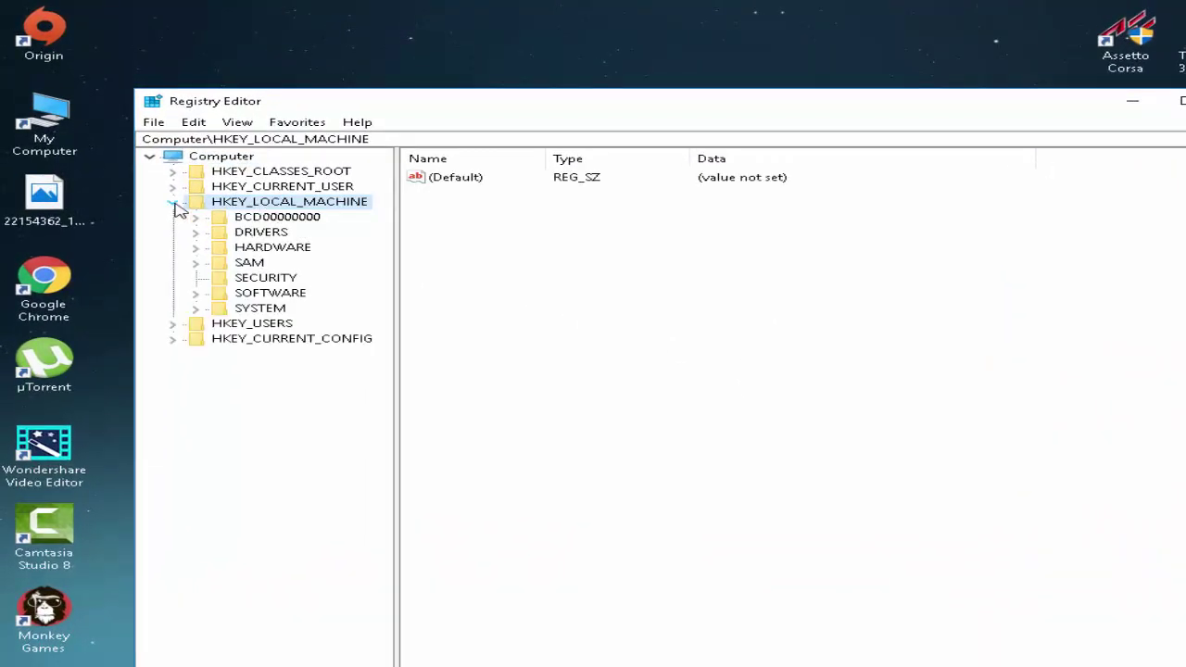
pyautogui.click(195, 293)
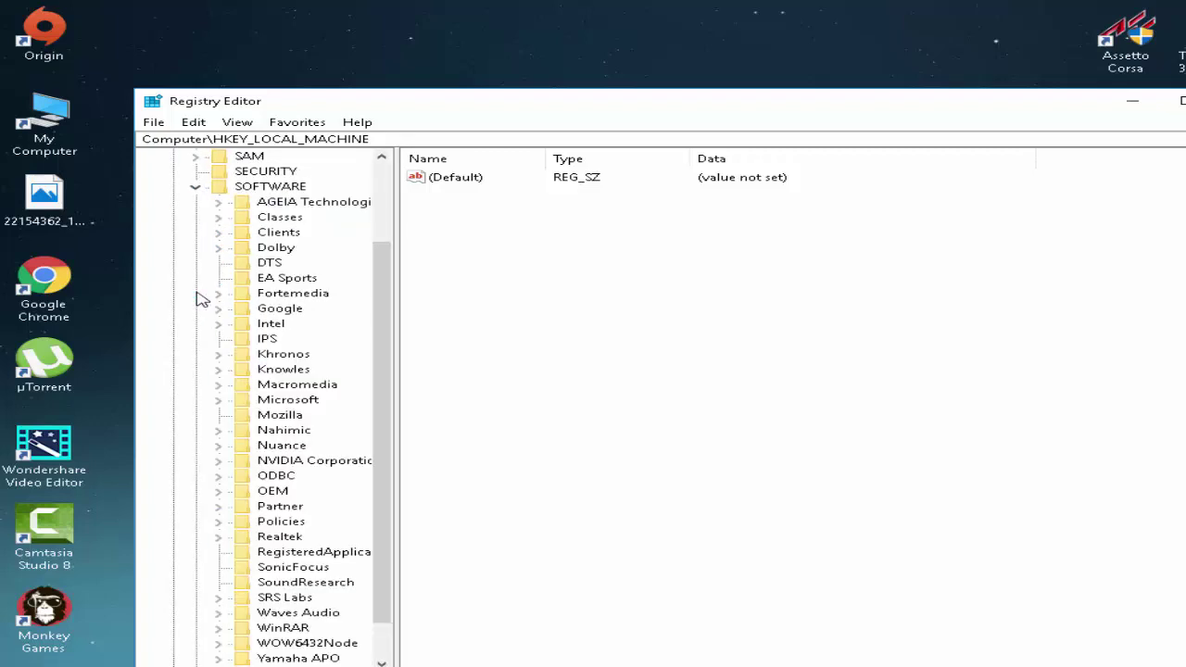
pyautogui.scroll(-1, 321, 380)
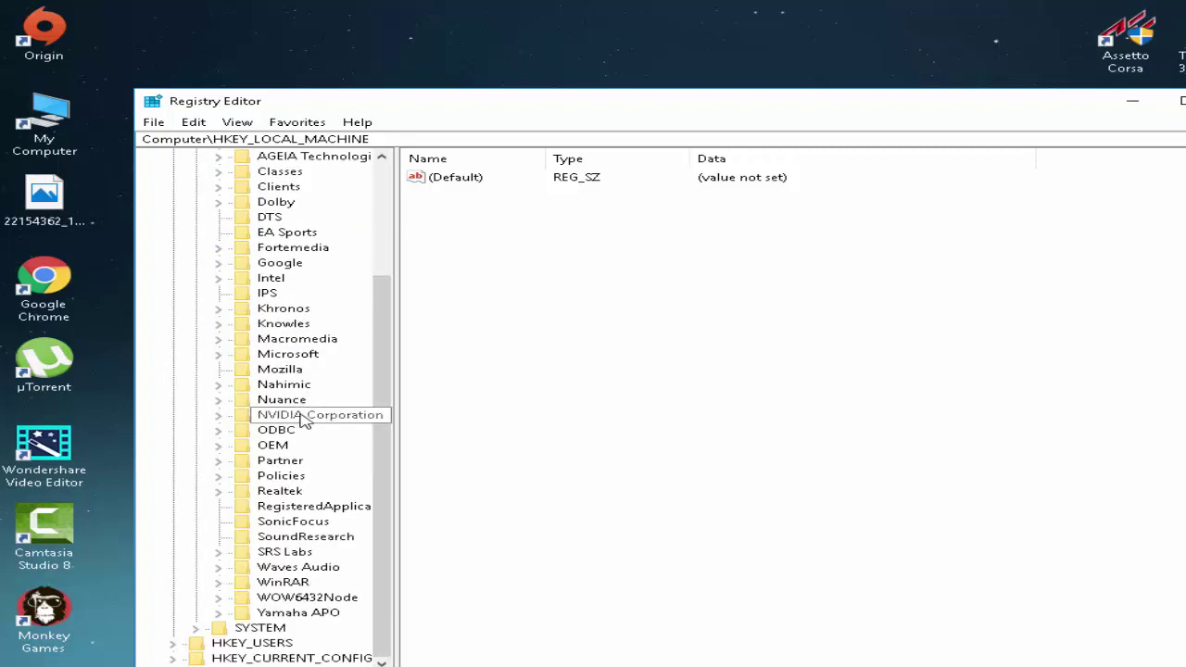
pyautogui.click(222, 358)
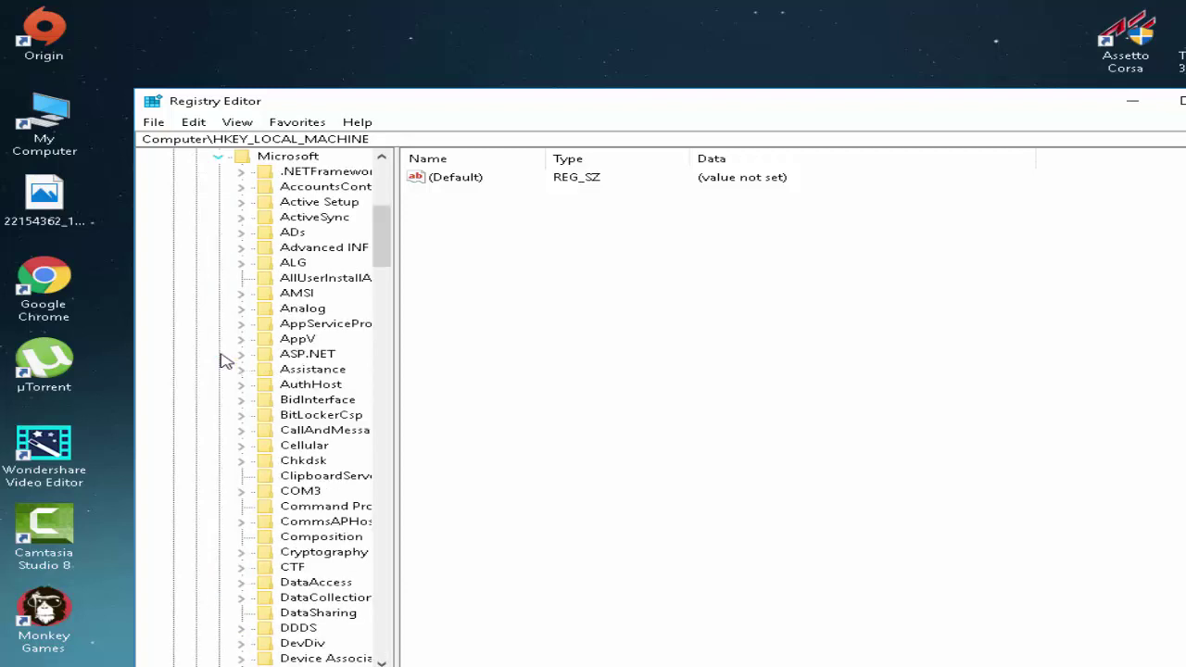
# Expand the Windows key under Microsoft and its CurrentVersion subkey.
pyautogui.scroll(-20, 294, 389)
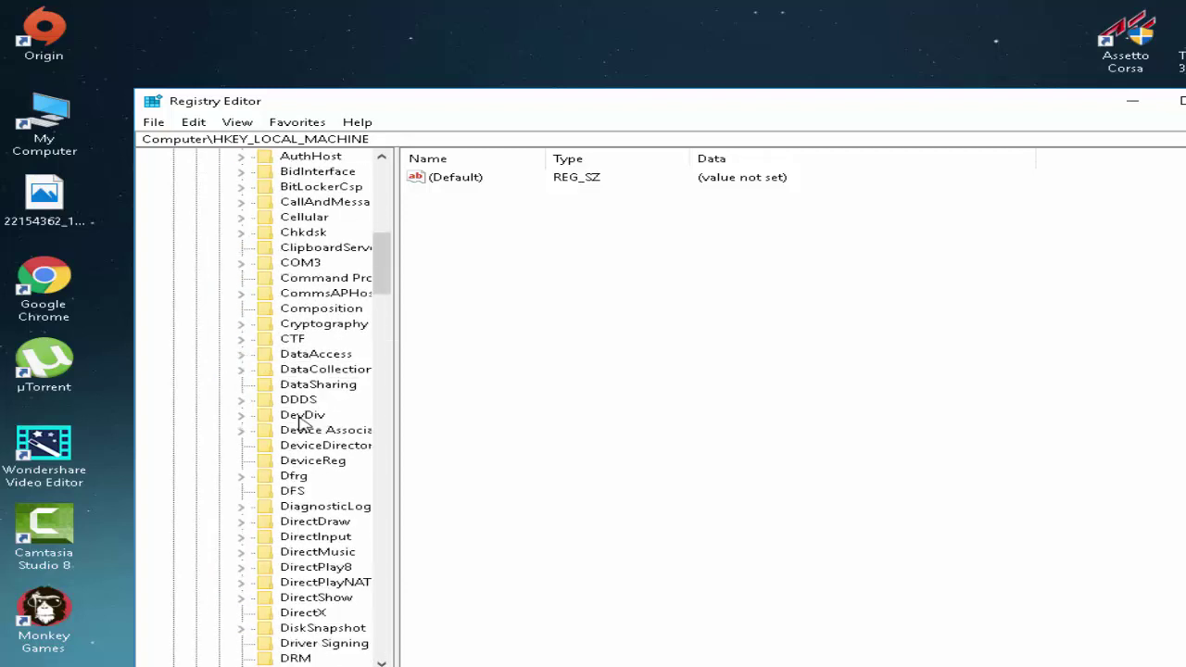
pyautogui.scroll(-20, 308, 423)
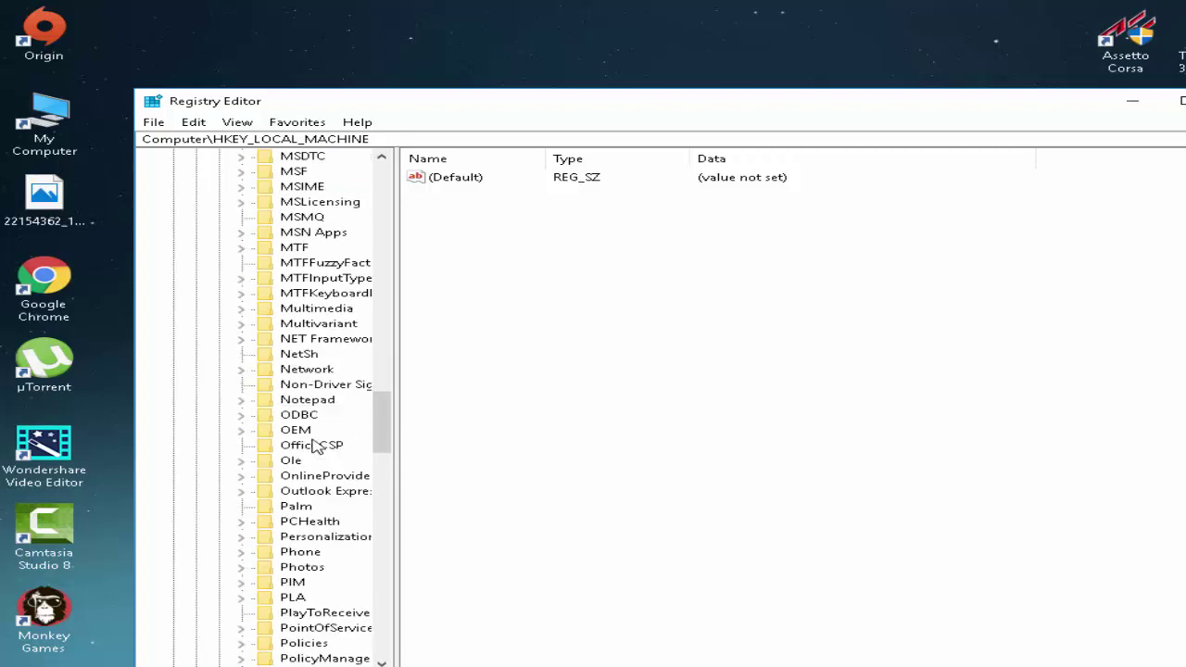
pyautogui.scroll(-7, 315, 447)
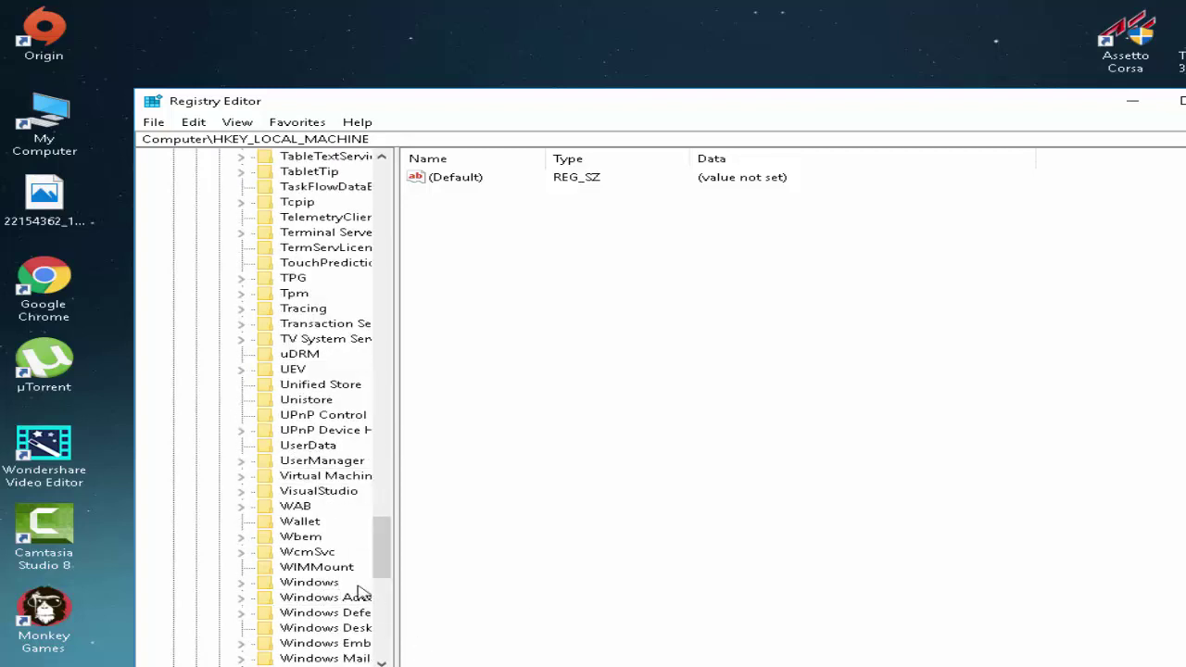
pyautogui.click(242, 584)
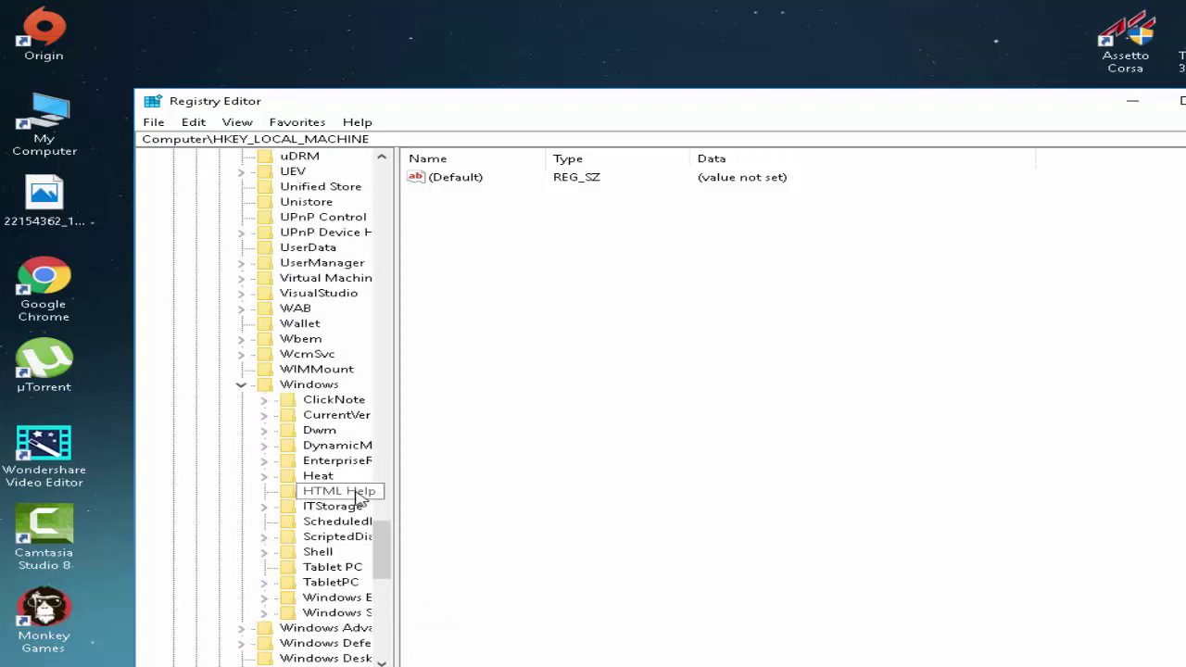
pyautogui.scroll(-1, 333, 501)
pyautogui.click(266, 416)
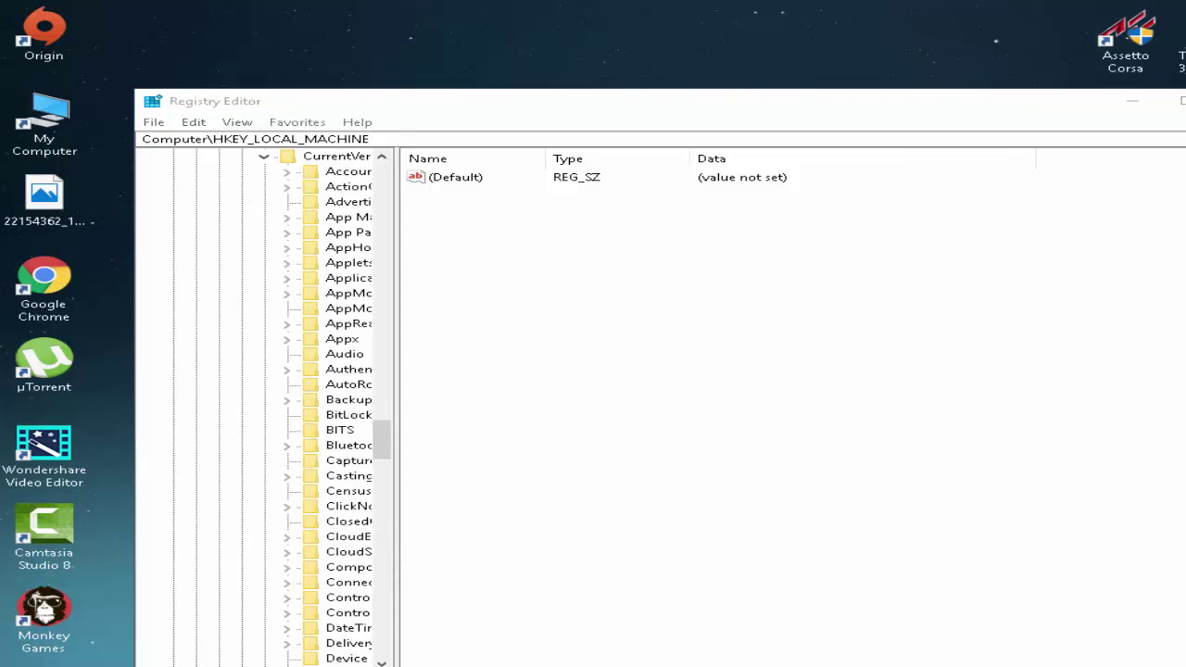
pyautogui.click(770, 574)
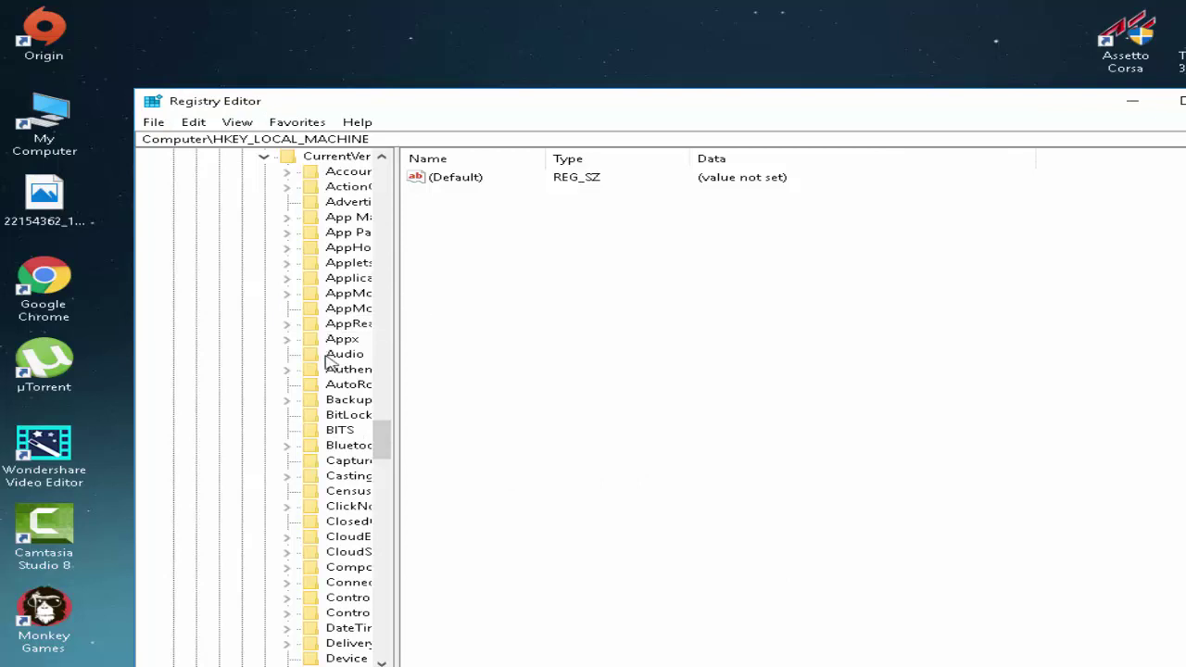
# Find the Explorer key under CurrentVersion and expand it.
pyautogui.scroll(-4, 339, 370)
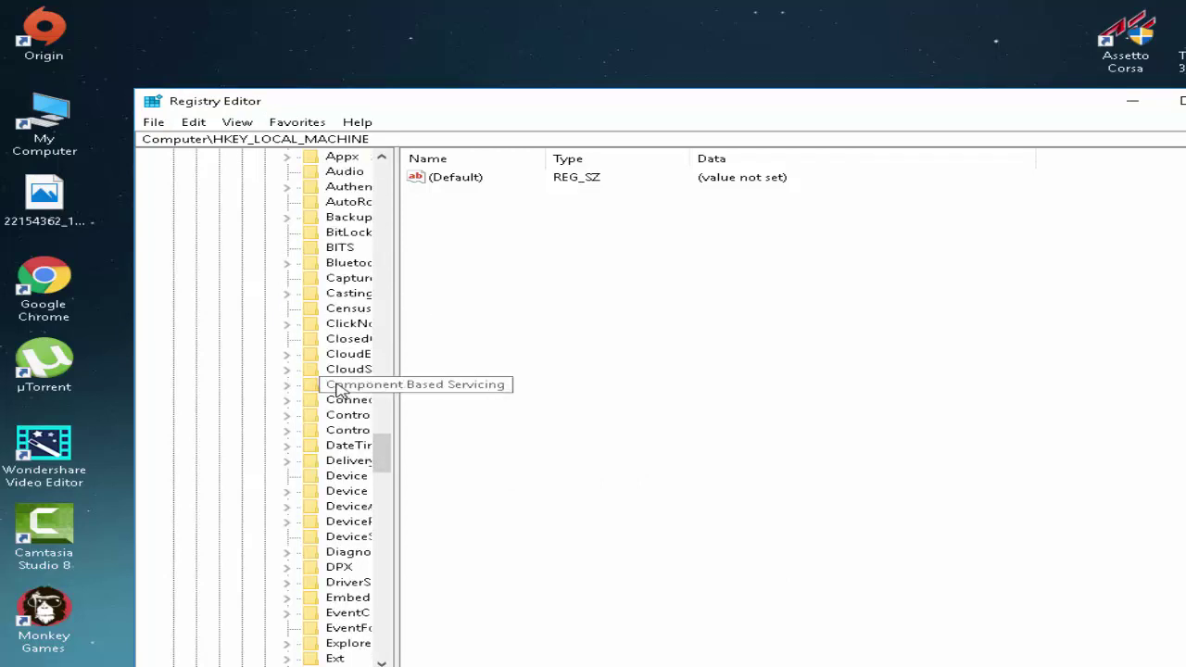
pyautogui.scroll(-11, 335, 394)
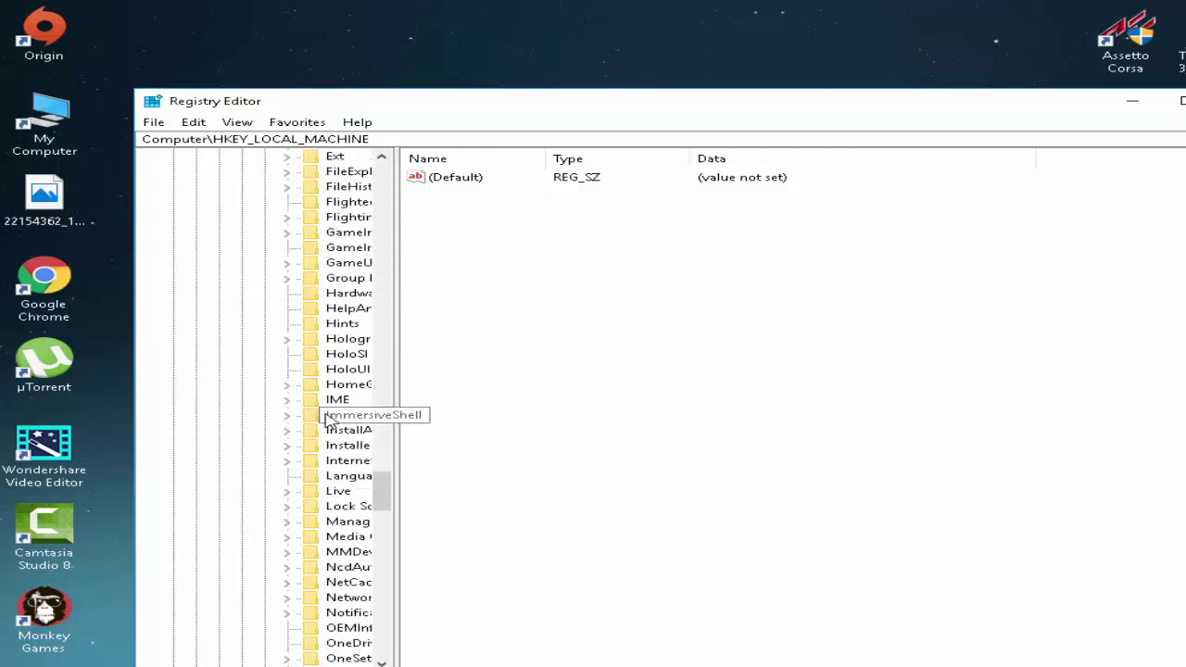
pyautogui.scroll(-20, 329, 418)
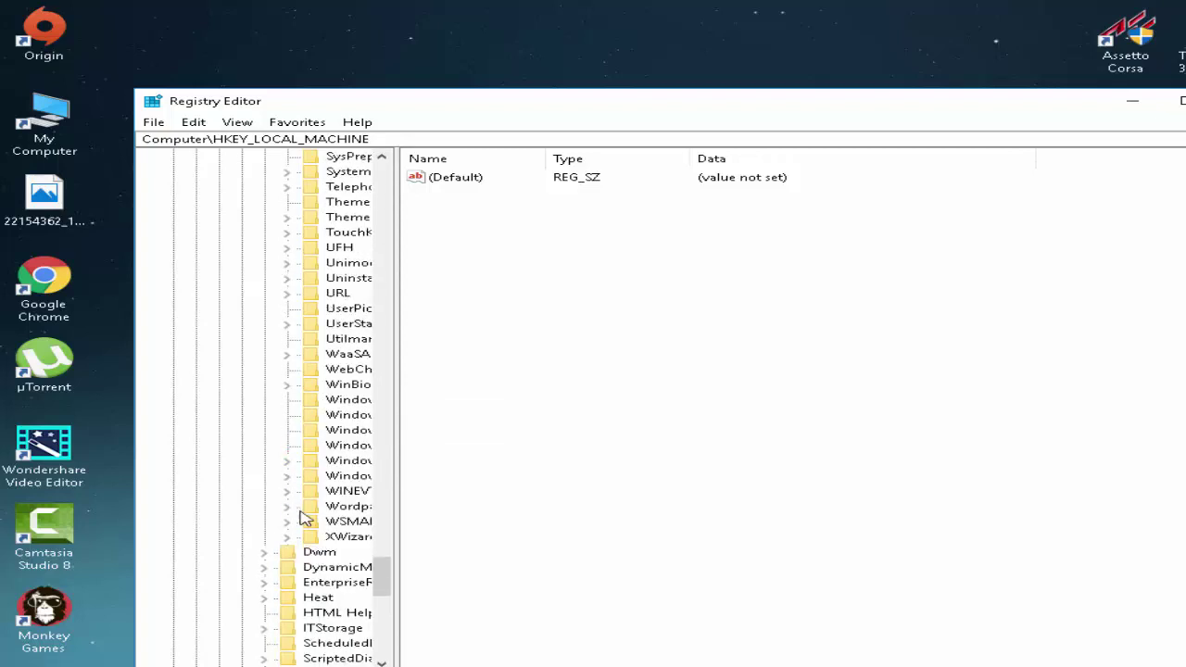
pyautogui.scroll(-1, 306, 519)
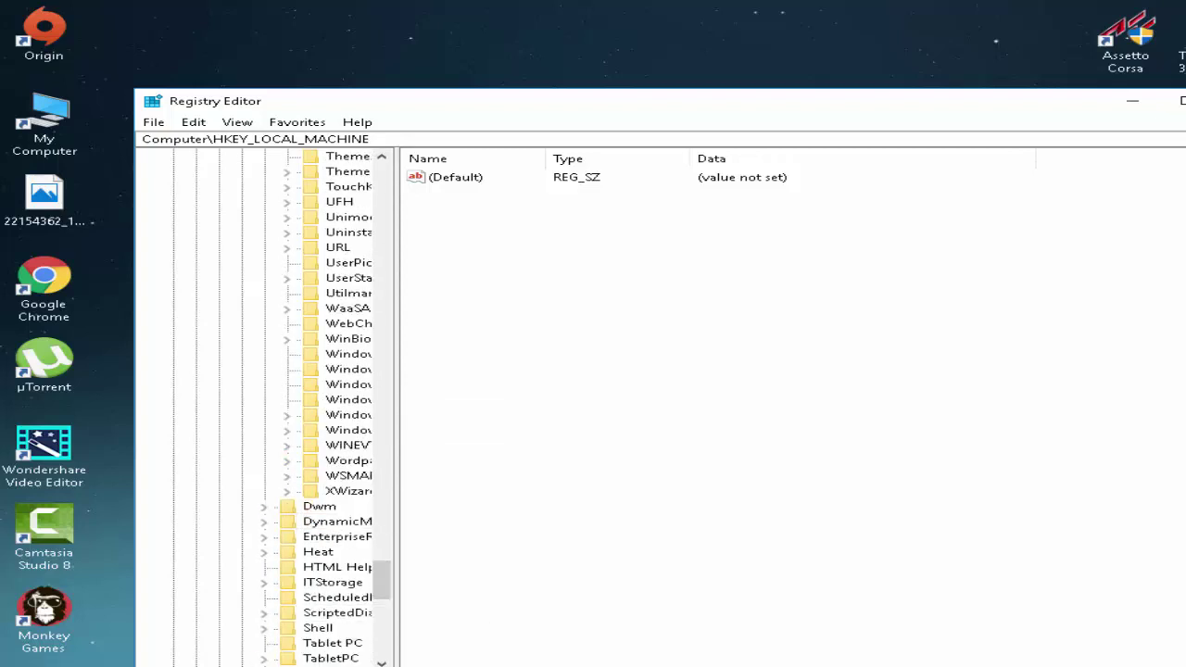
pyautogui.hscroll(2, 278, 408)
pyautogui.scroll(13, 251, 447)
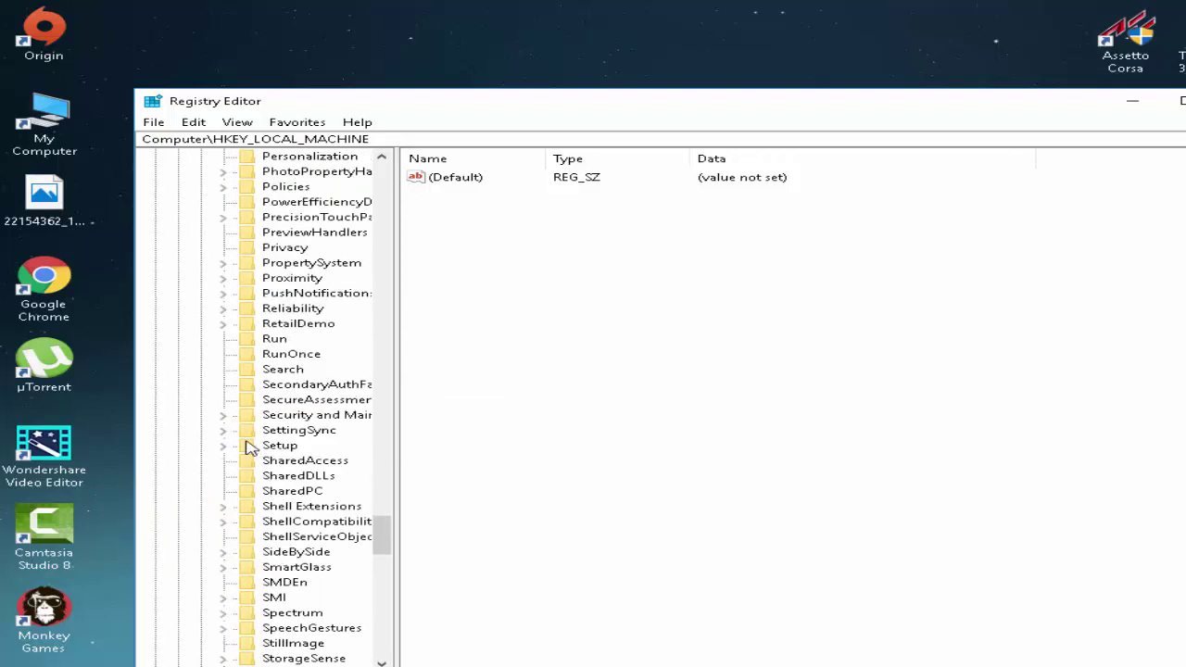
pyautogui.scroll(20, 250, 447)
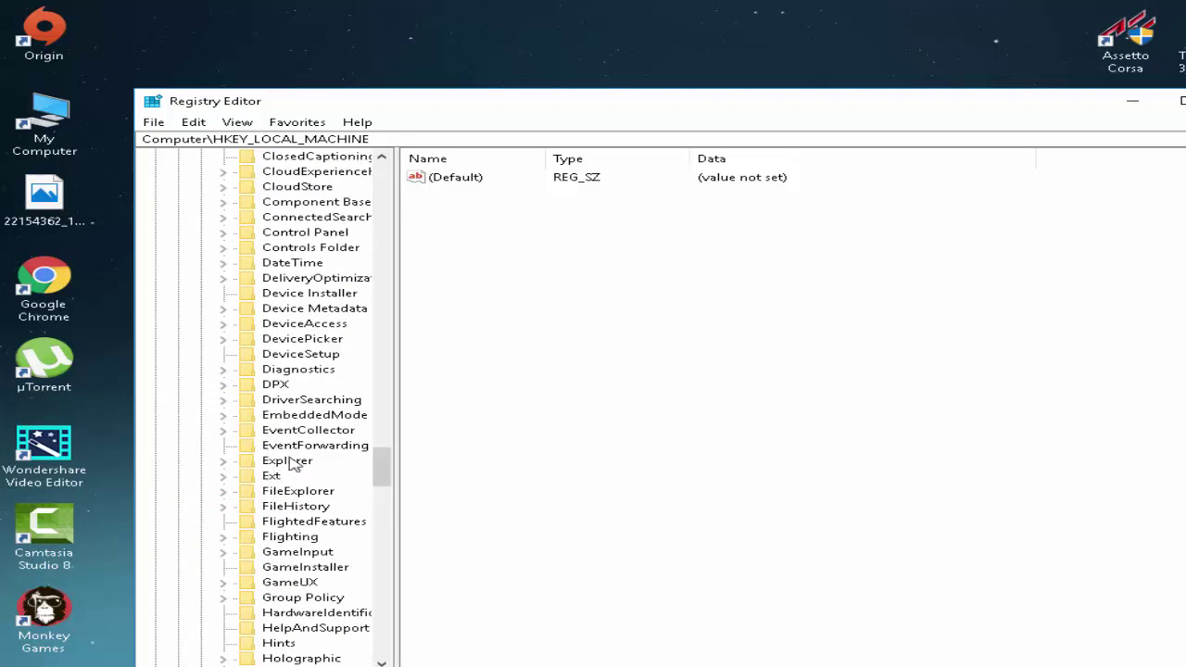
pyautogui.click(224, 461)
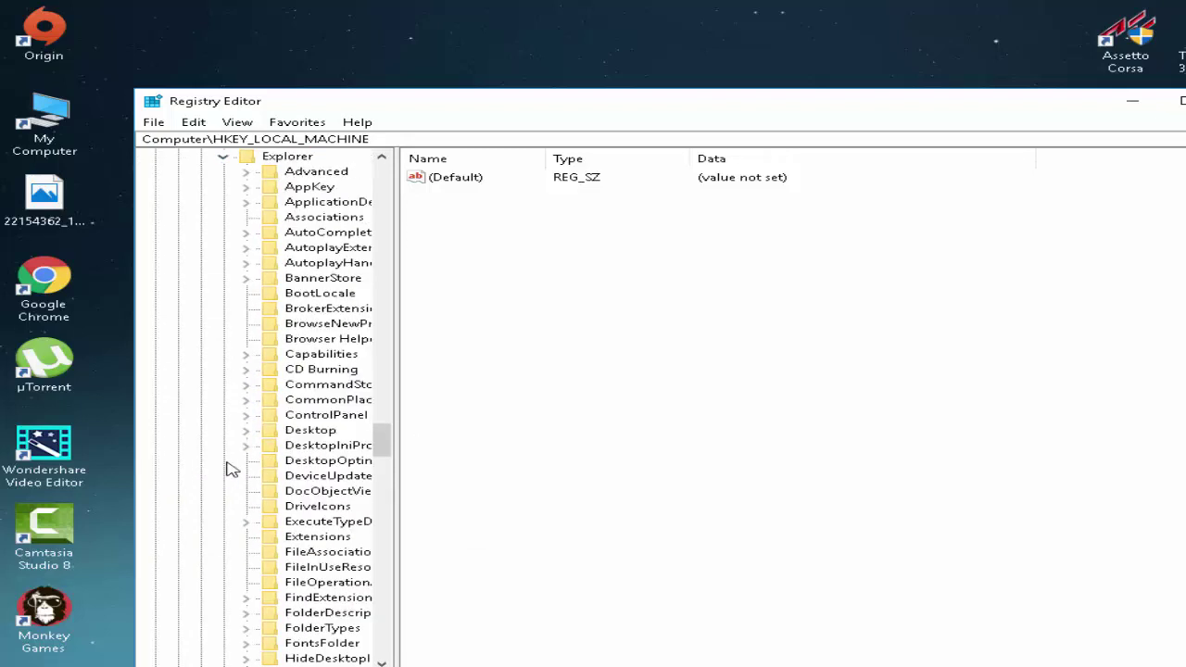
# Expand the RemoteComputer key under Explorer and its NameSpace subkey.
pyautogui.scroll(-7, 278, 371)
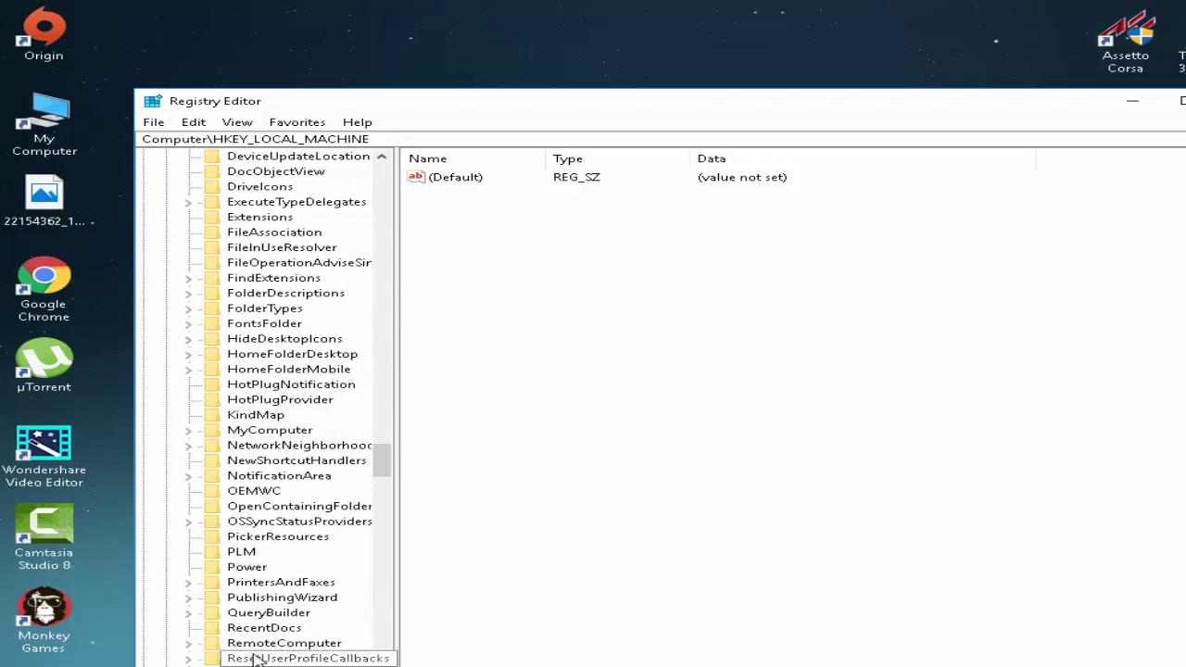
pyautogui.click(189, 643)
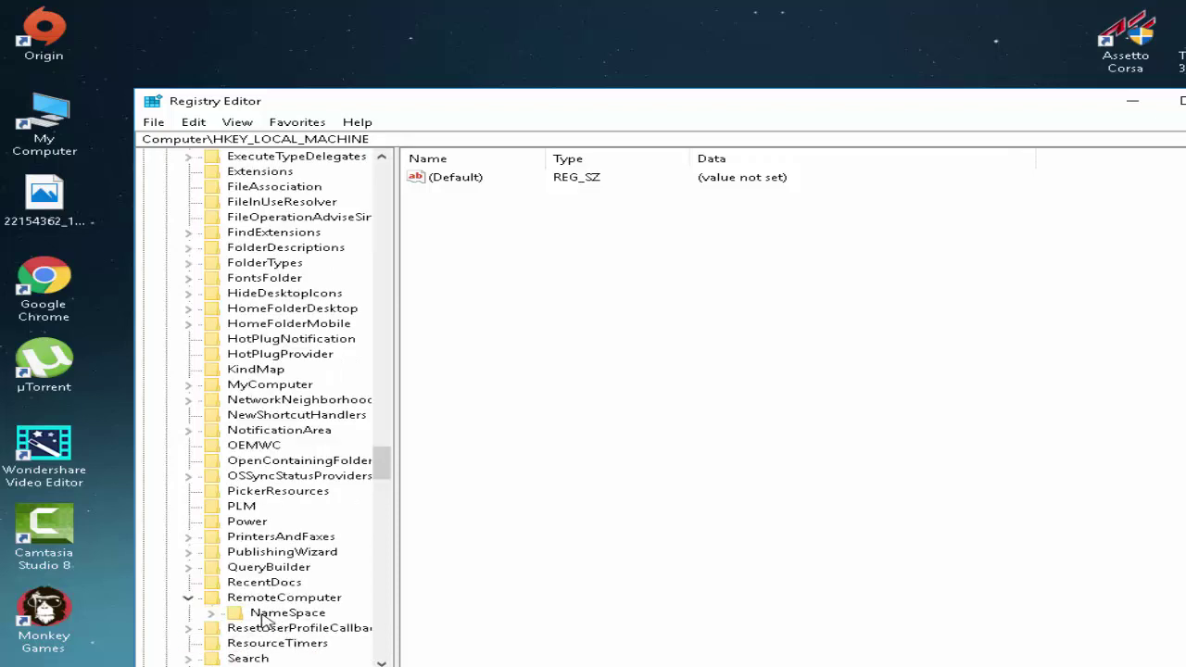
pyautogui.click(211, 613)
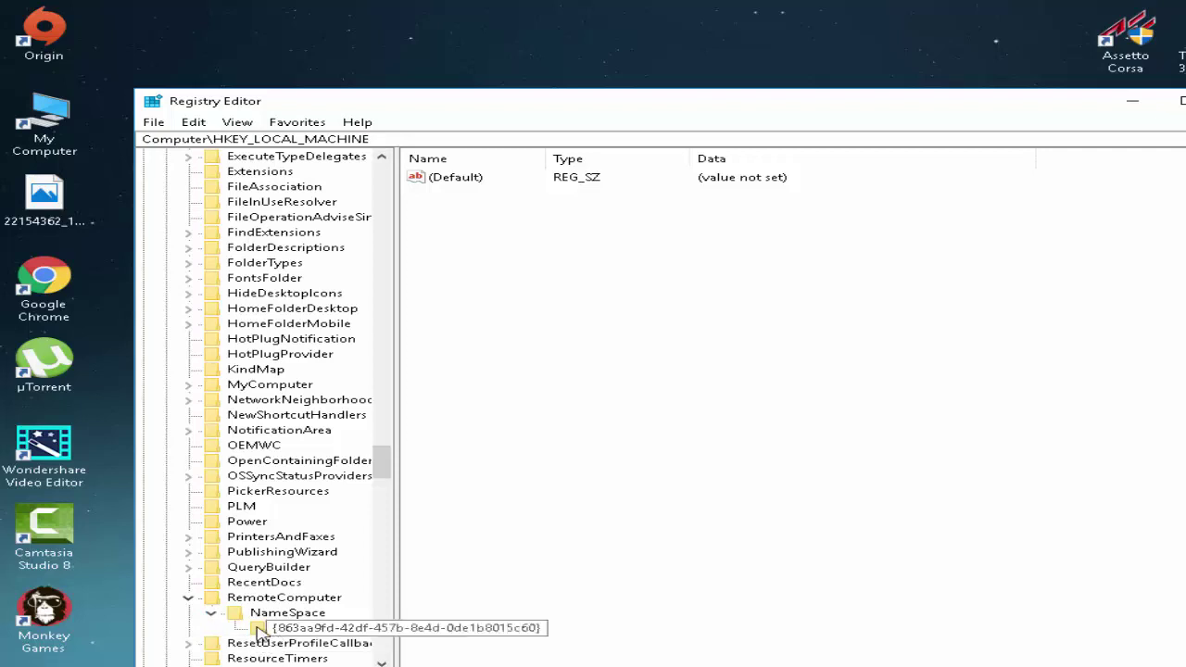
pyautogui.scroll(-2, 269, 630)
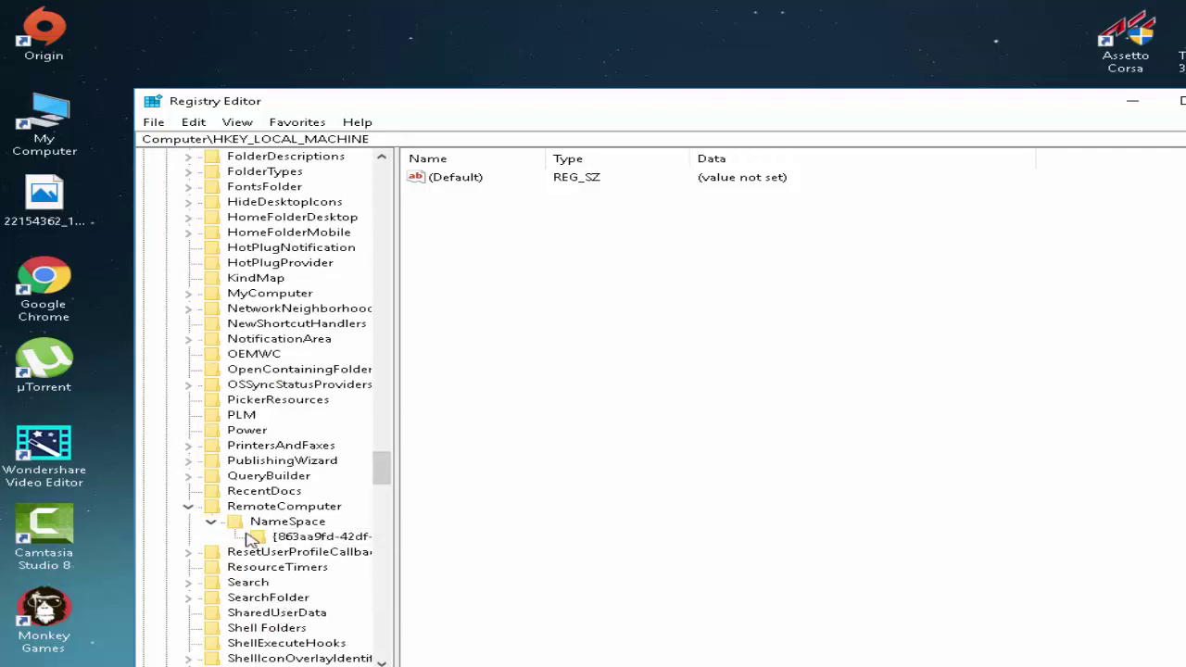
pyautogui.hscroll(3, 278, 654)
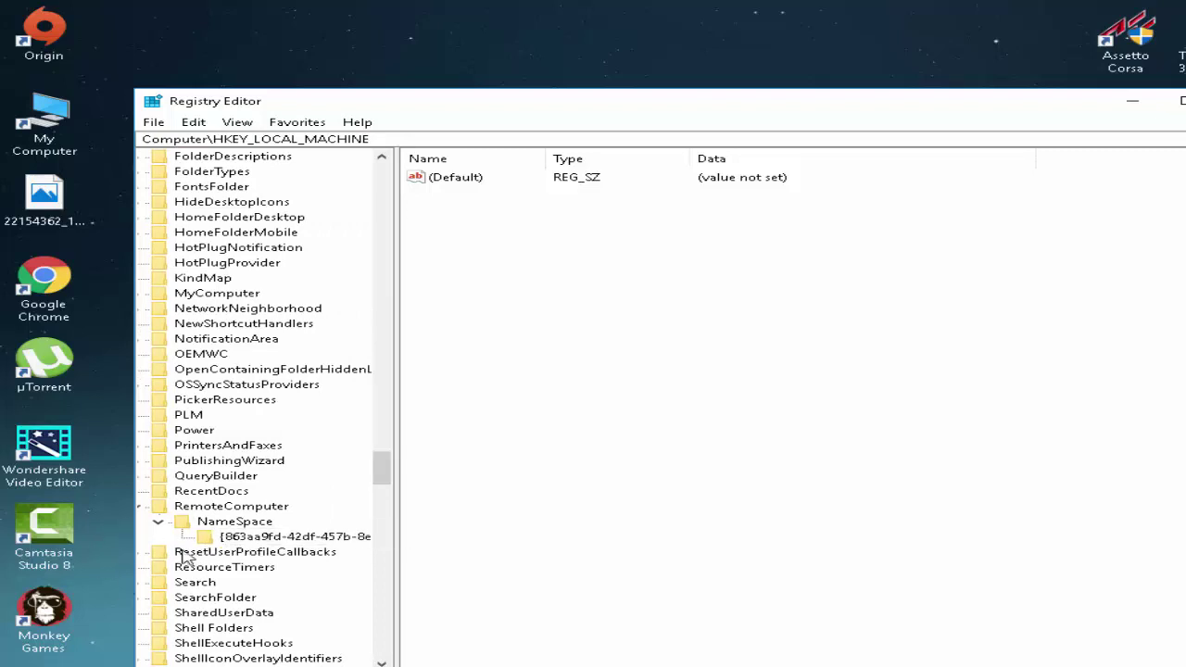
# Try to delete the {863aa9fd-42df-457b-8e4d-0de1b8015c60} key under NameSpace, declining the deletion at the confirmation.
pyautogui.click(242, 536)
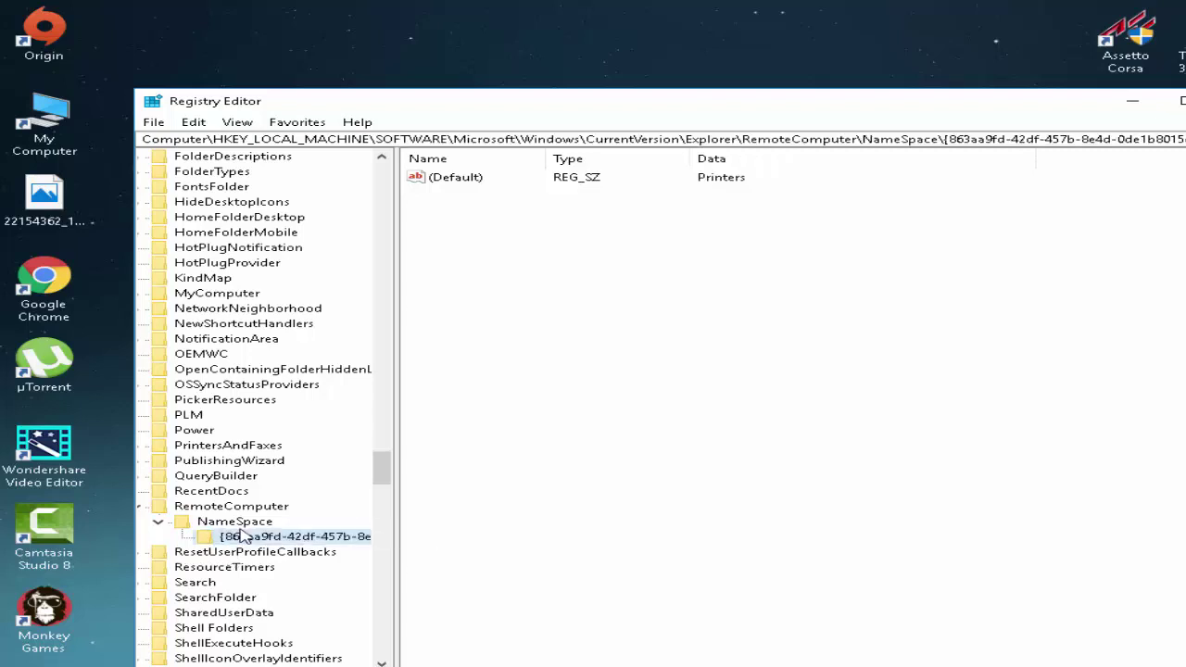
pyautogui.press('Delete')
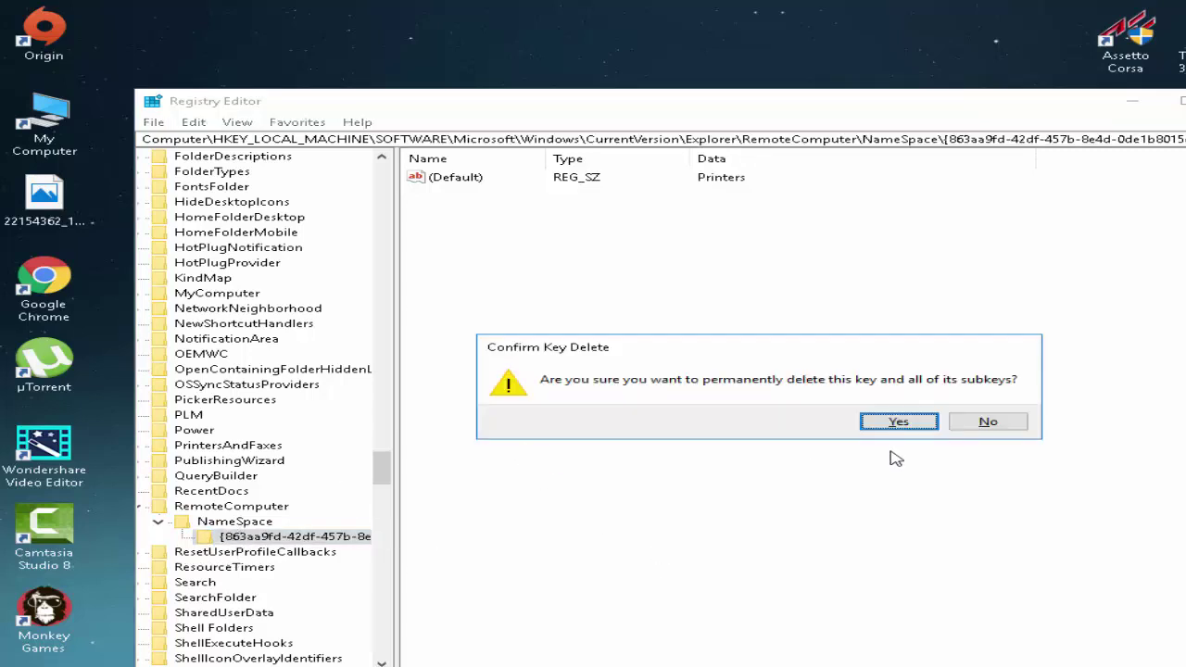
pyautogui.click(986, 422)
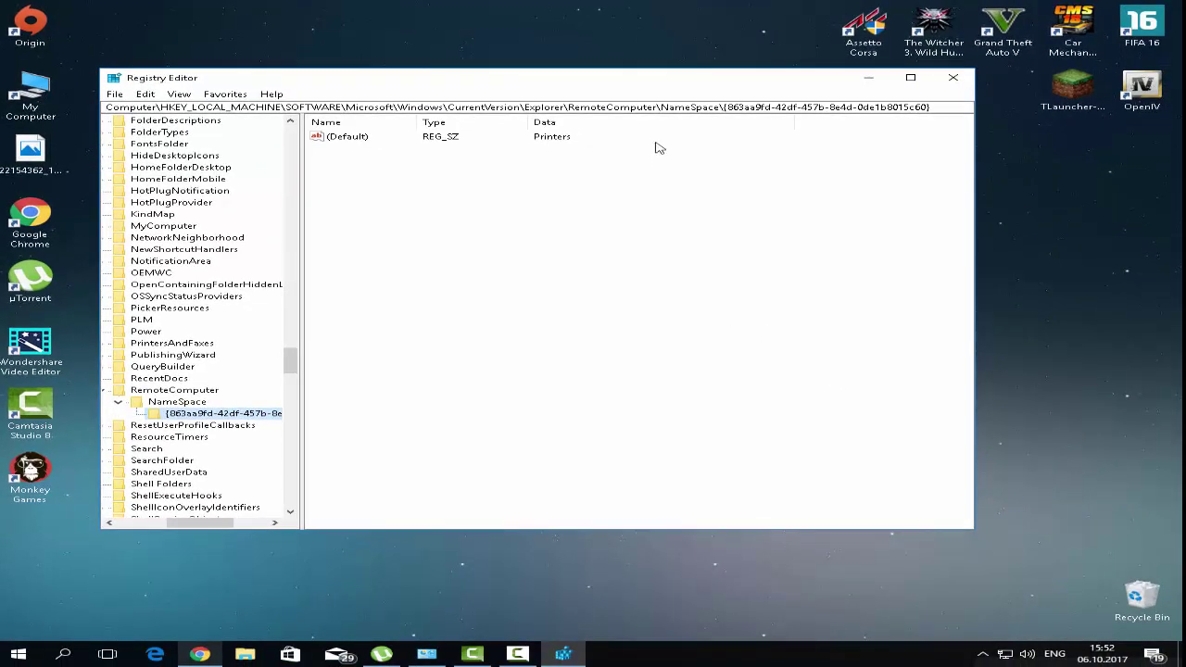
# Close the Registry Editor and open the Run dialog by searching Windows for "run".
pyautogui.click(949, 80)
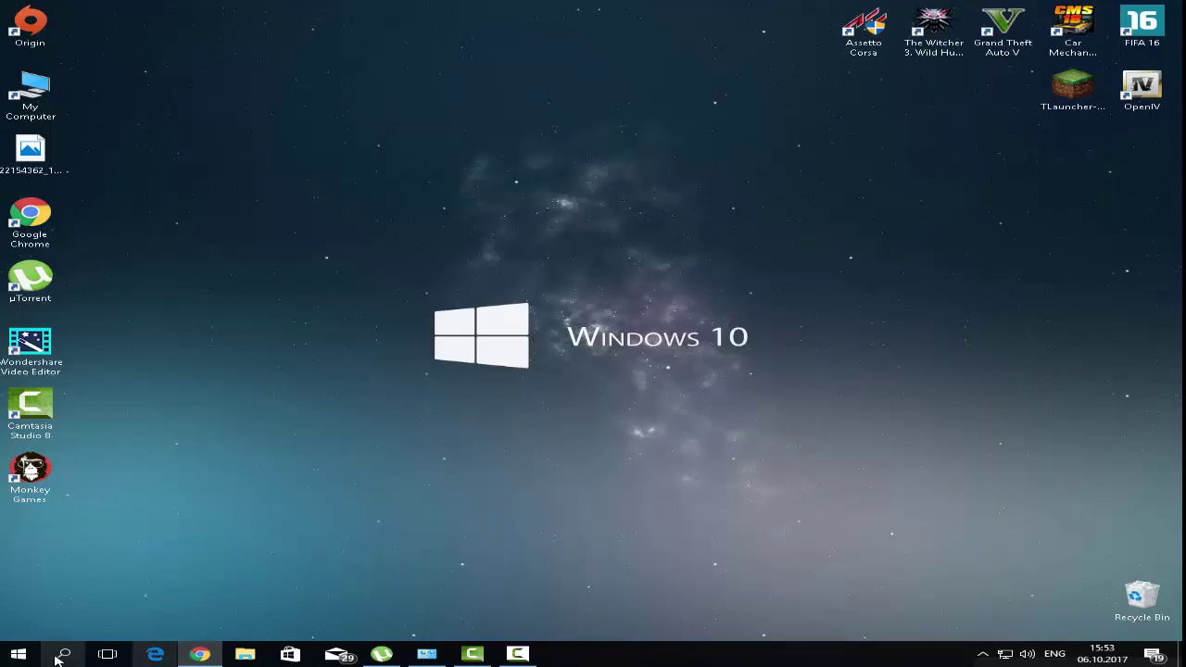
pyautogui.click(18, 654)
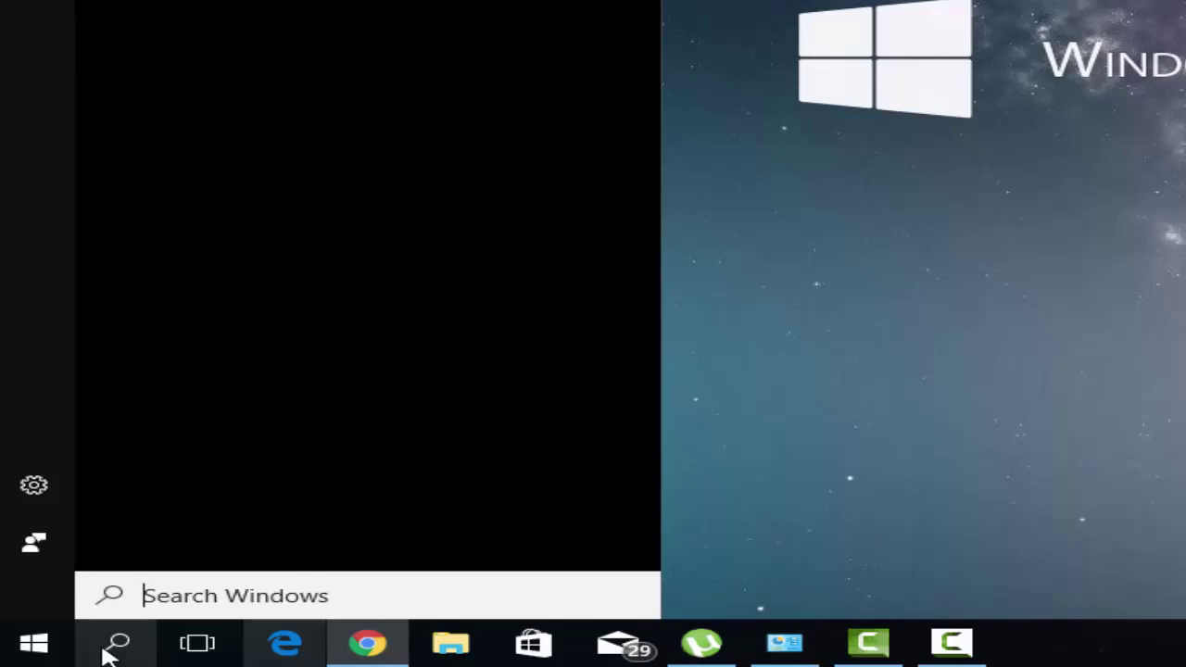
pyautogui.write('run')
pyautogui.press('Return')
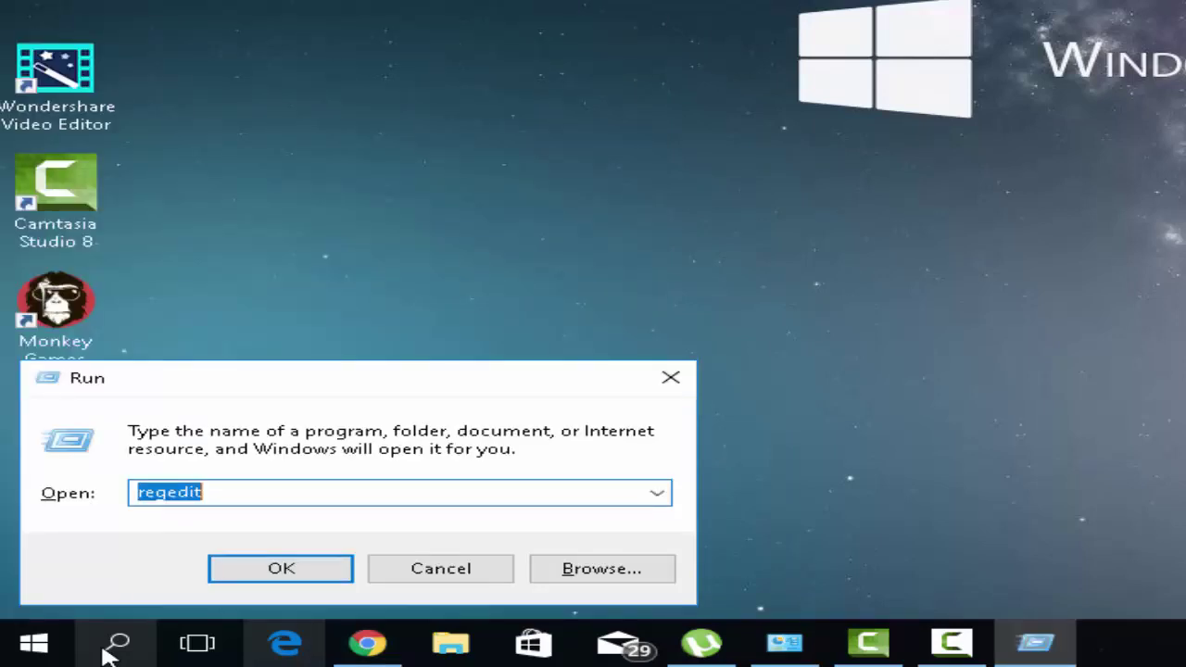
# Run the TEMP command and grant access to the Windows Temp folder.
pyautogui.write('T')
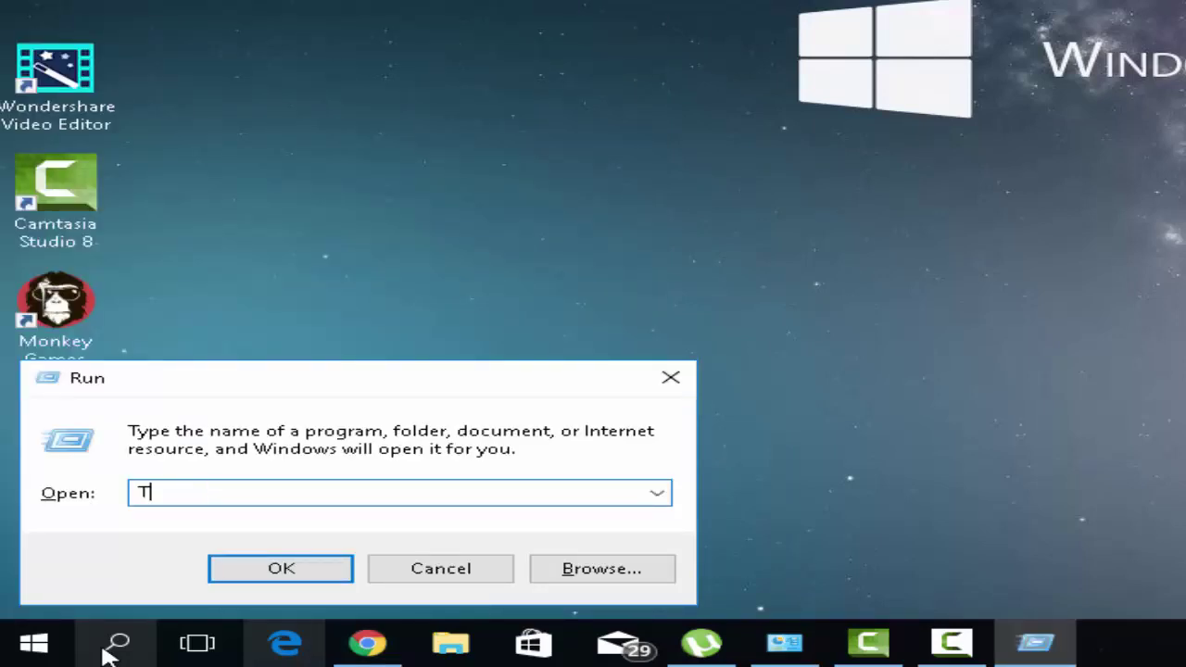
pyautogui.write('EMP')
pyautogui.press('Return')
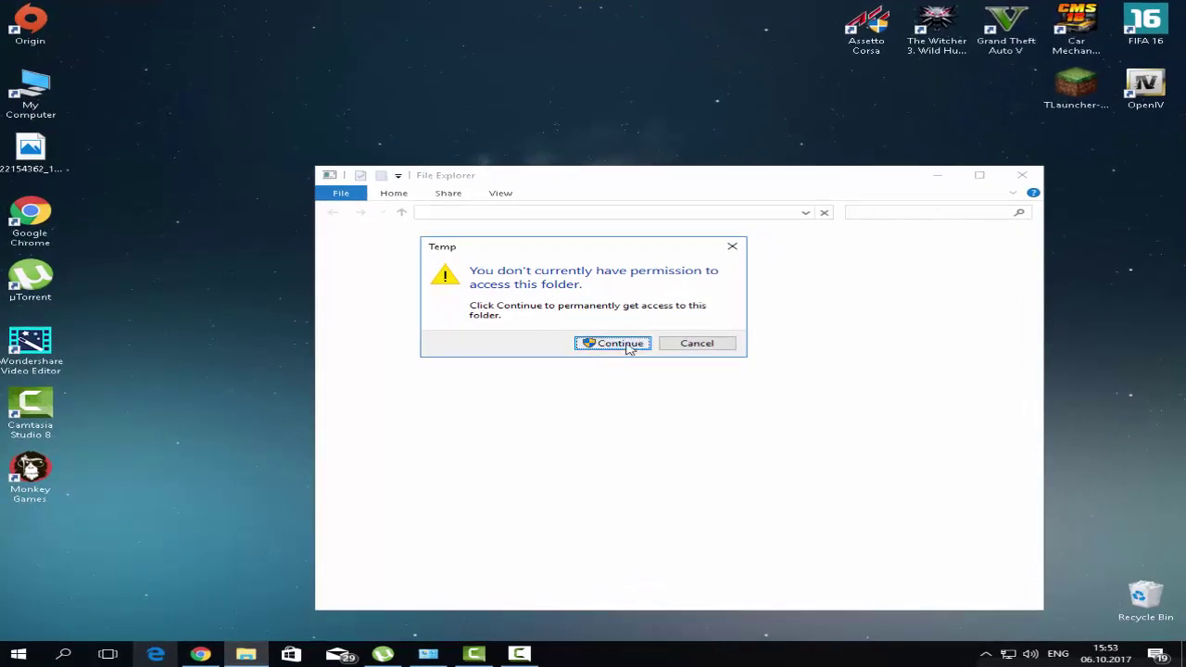
pyautogui.click(703, 295)
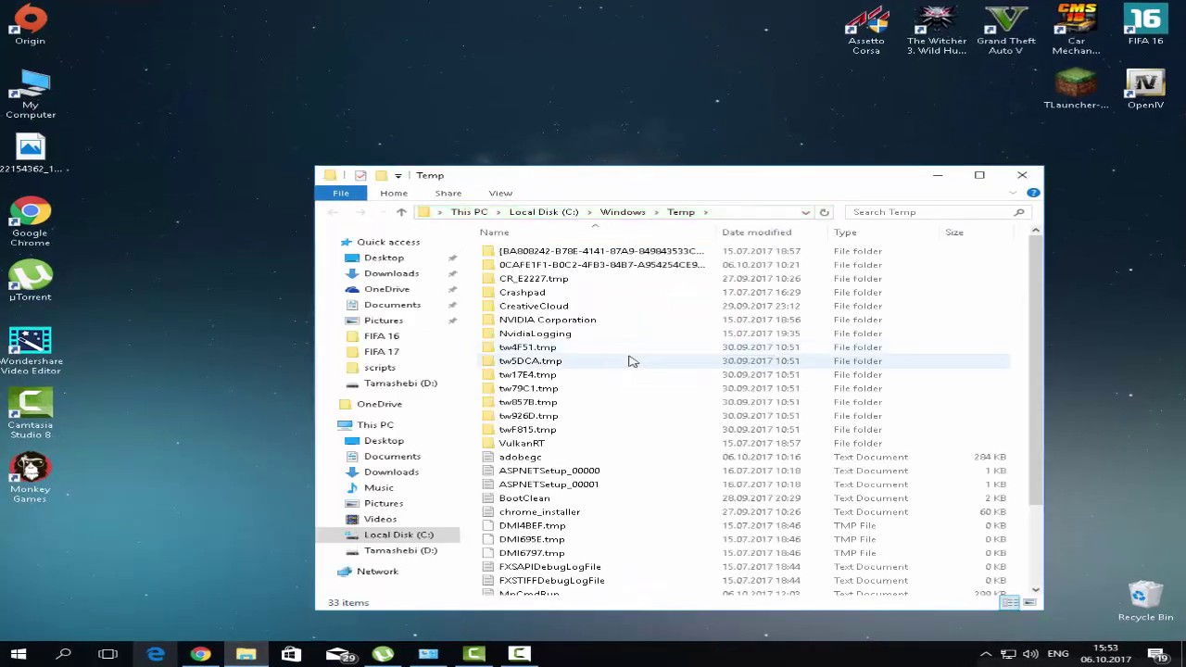
# Delete everything in the Windows Temp folder, skipping the in-use adobegc file and the VulkanRT folder.
pyautogui.click(639, 362)
pyautogui.scroll(-3, 639, 361)
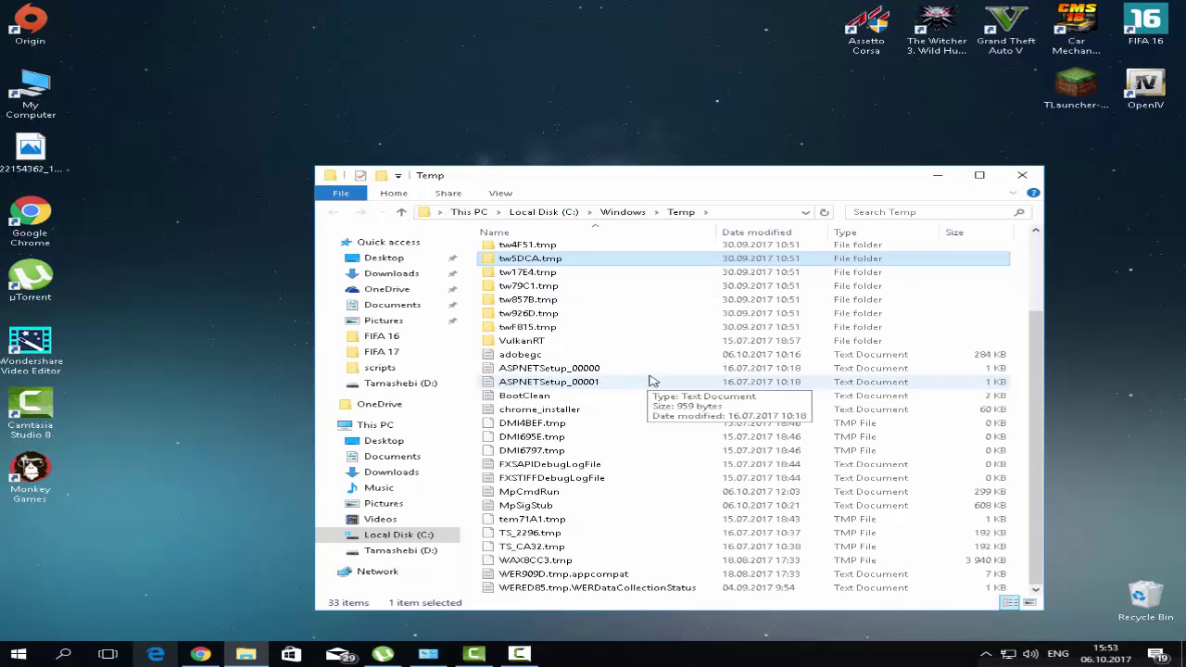
pyautogui.hotkey('ctrl', 'a')
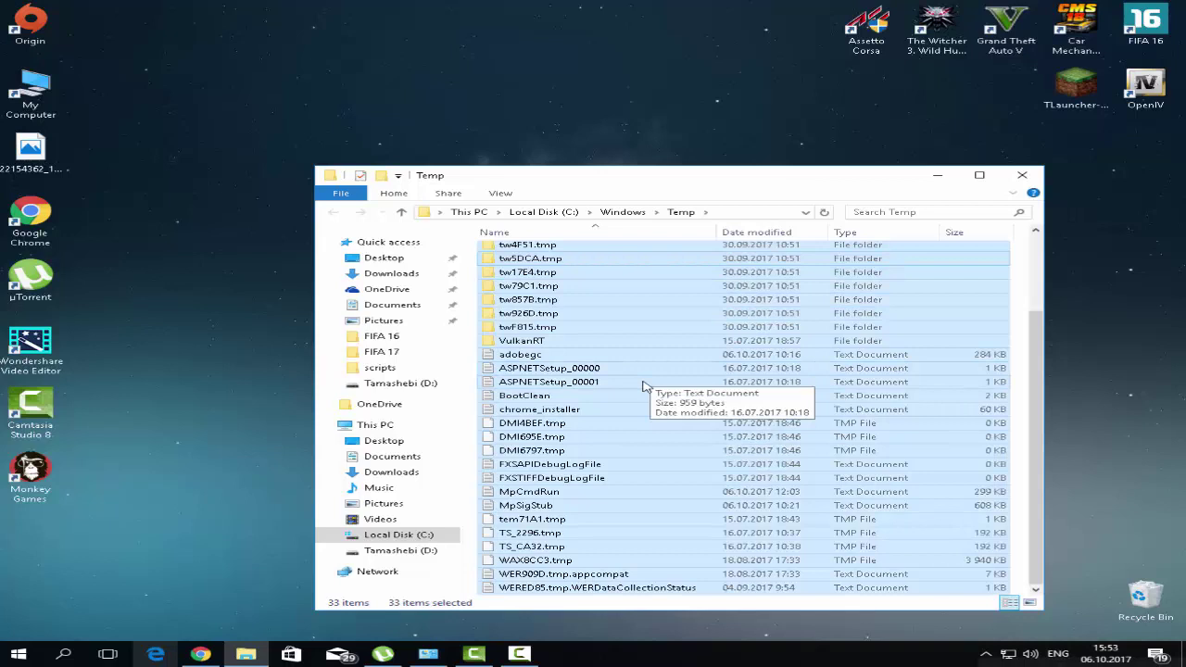
pyautogui.press('Delete')
pyautogui.press('Return')
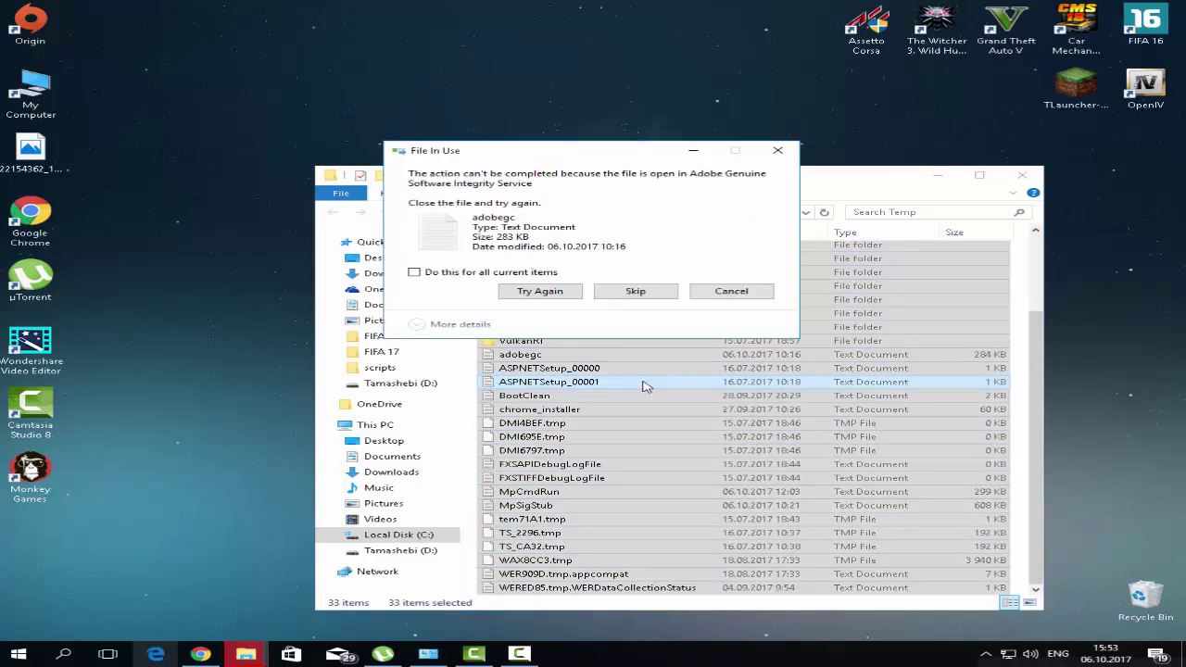
pyautogui.click(635, 291)
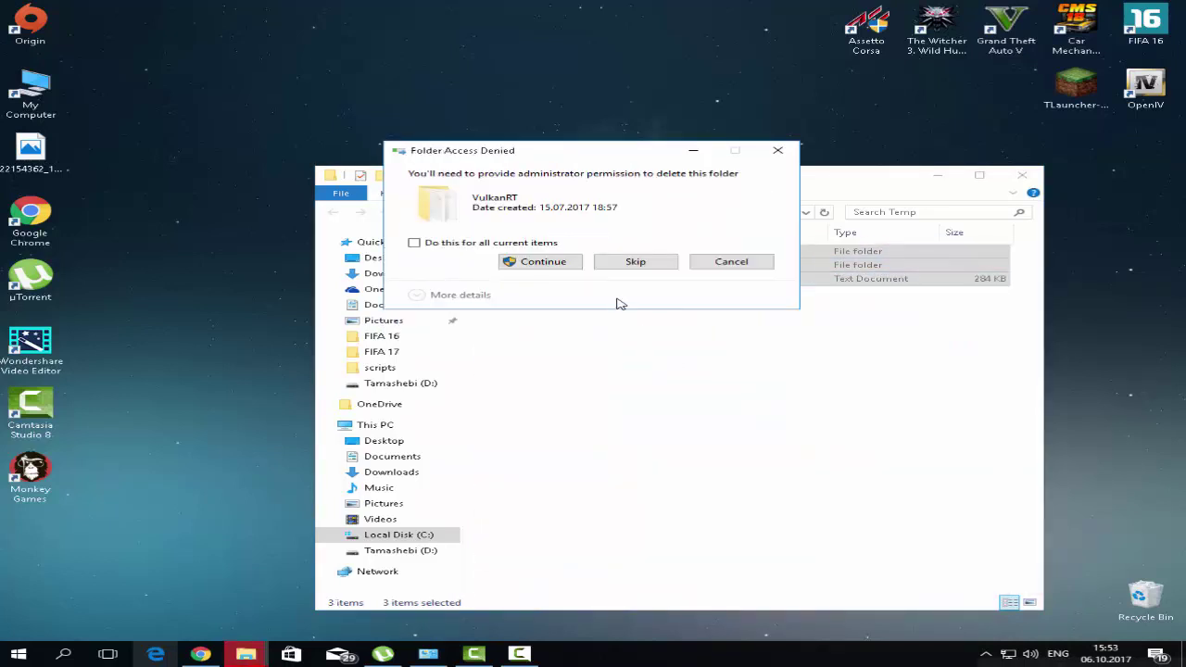
pyautogui.click(664, 267)
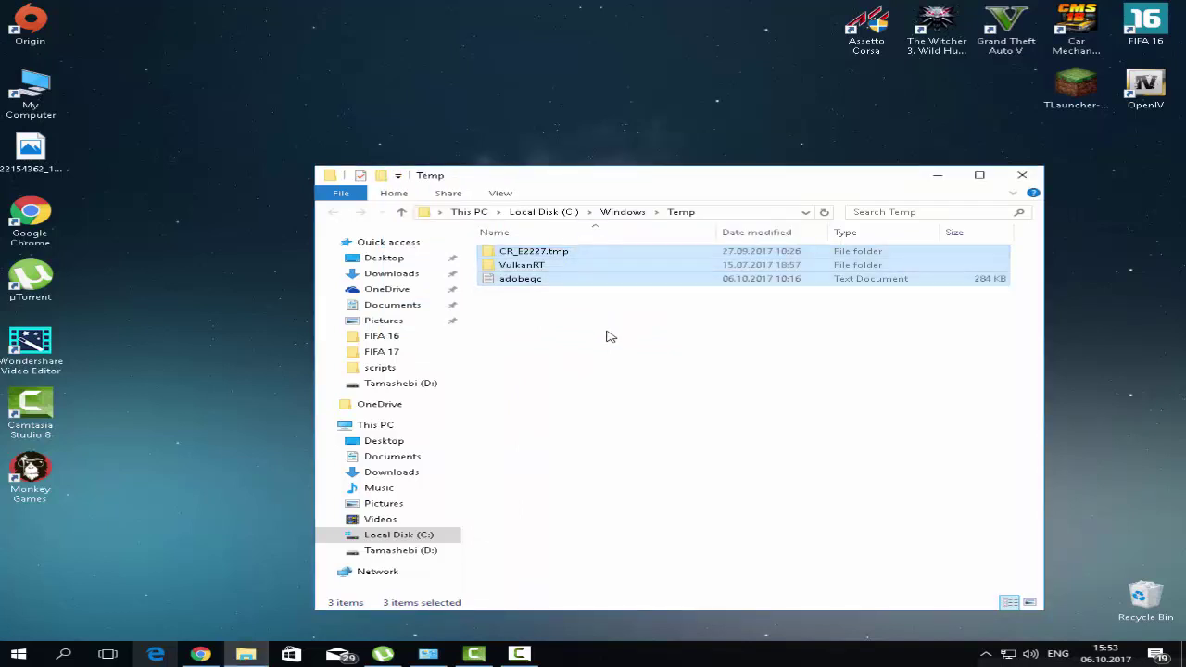
# Delete the remaining Temp items again, granting administrator permission for the VulkanRT folder, and close the window.
pyautogui.press('Delete')
pyautogui.press('Return')
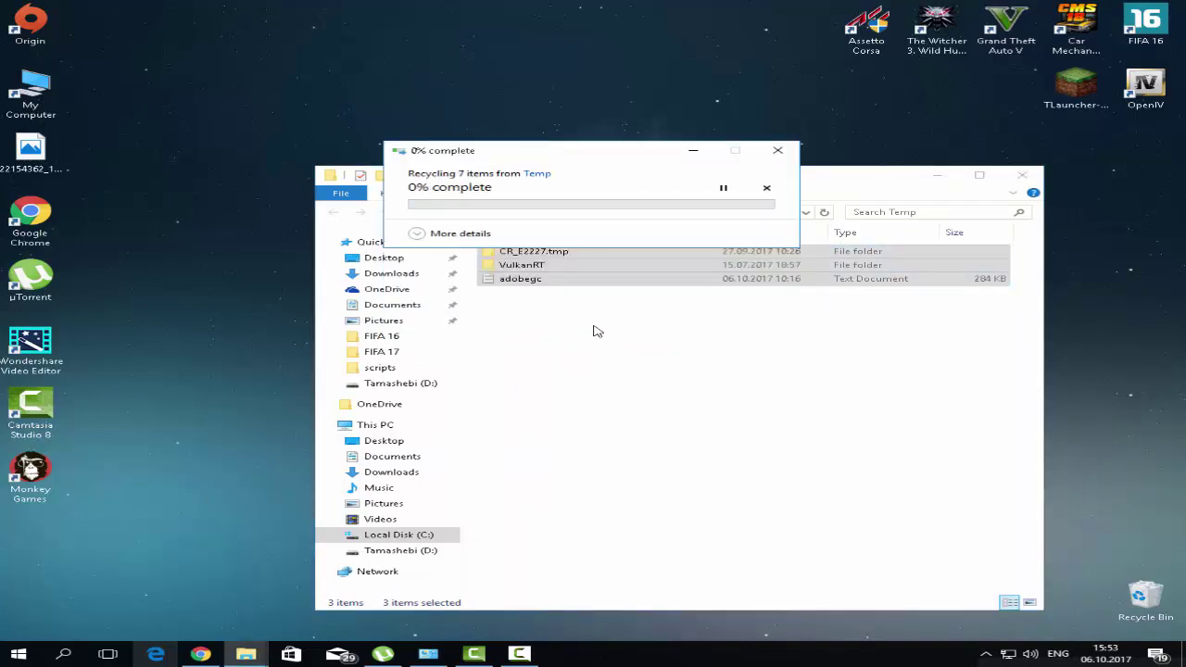
pyautogui.click(616, 293)
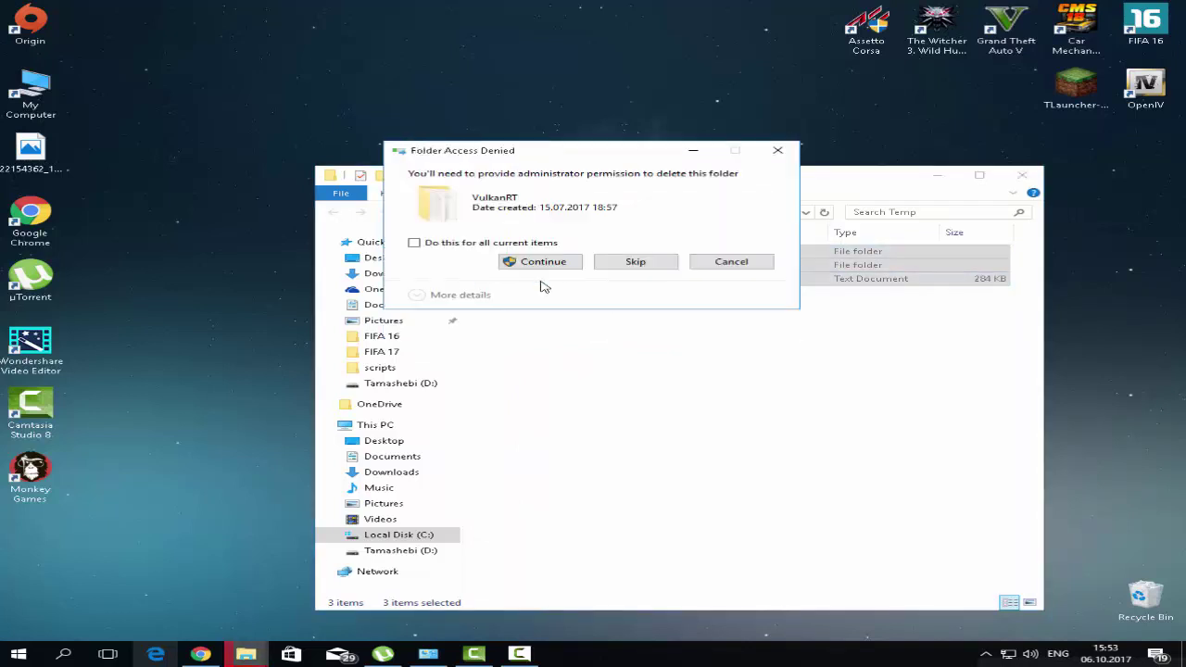
pyautogui.click(547, 263)
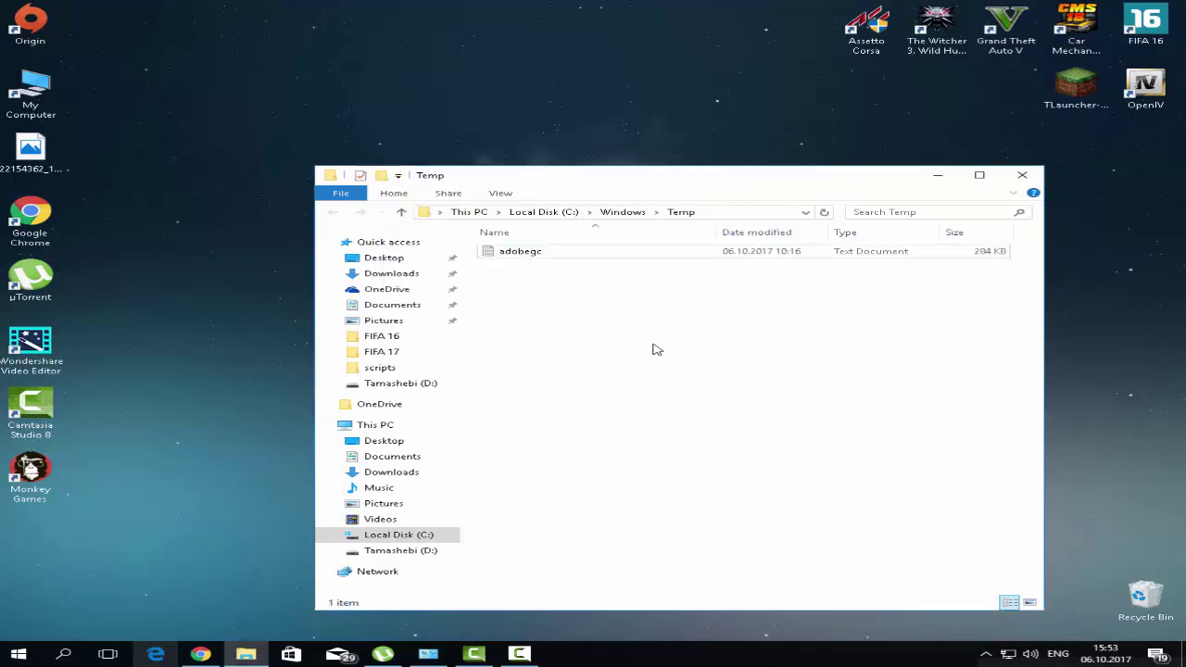
pyautogui.click(1040, 174)
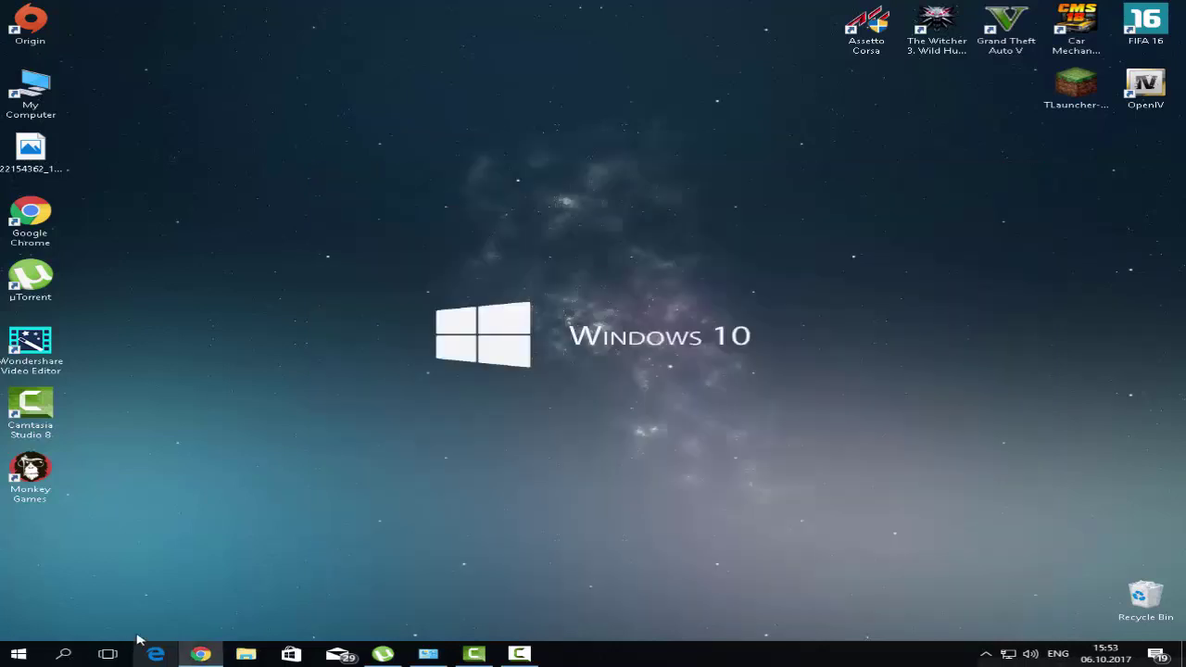
# Open the user's local Temp folder by running the %temp% command.
pyautogui.press('super+r')
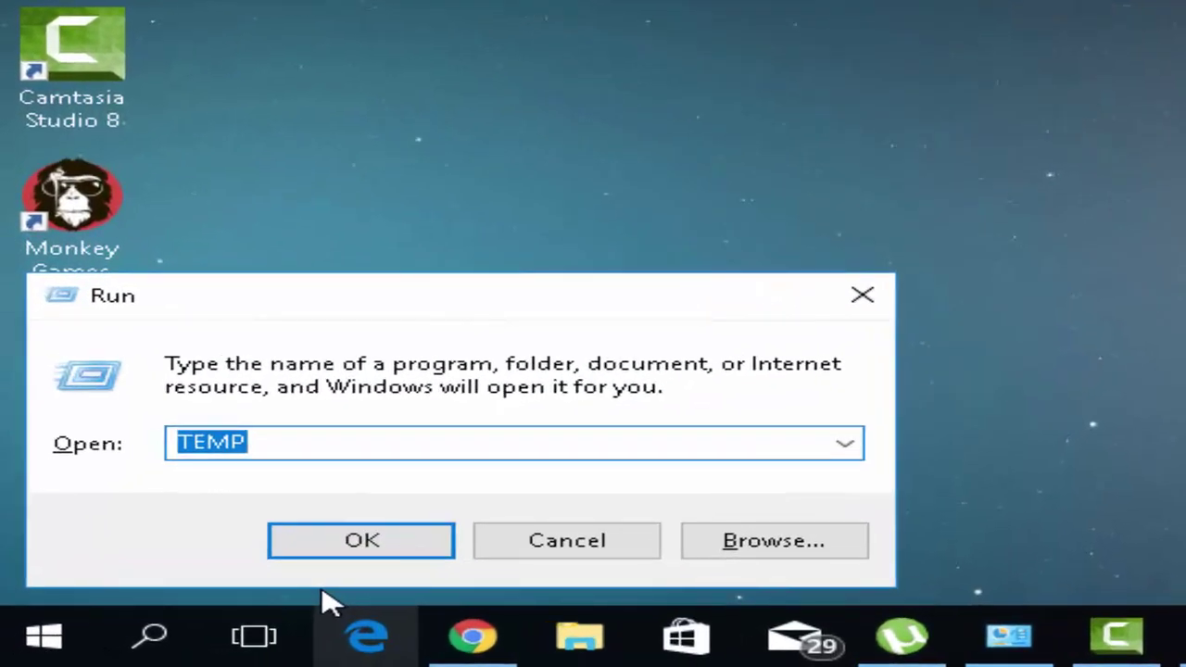
pyautogui.write('%')
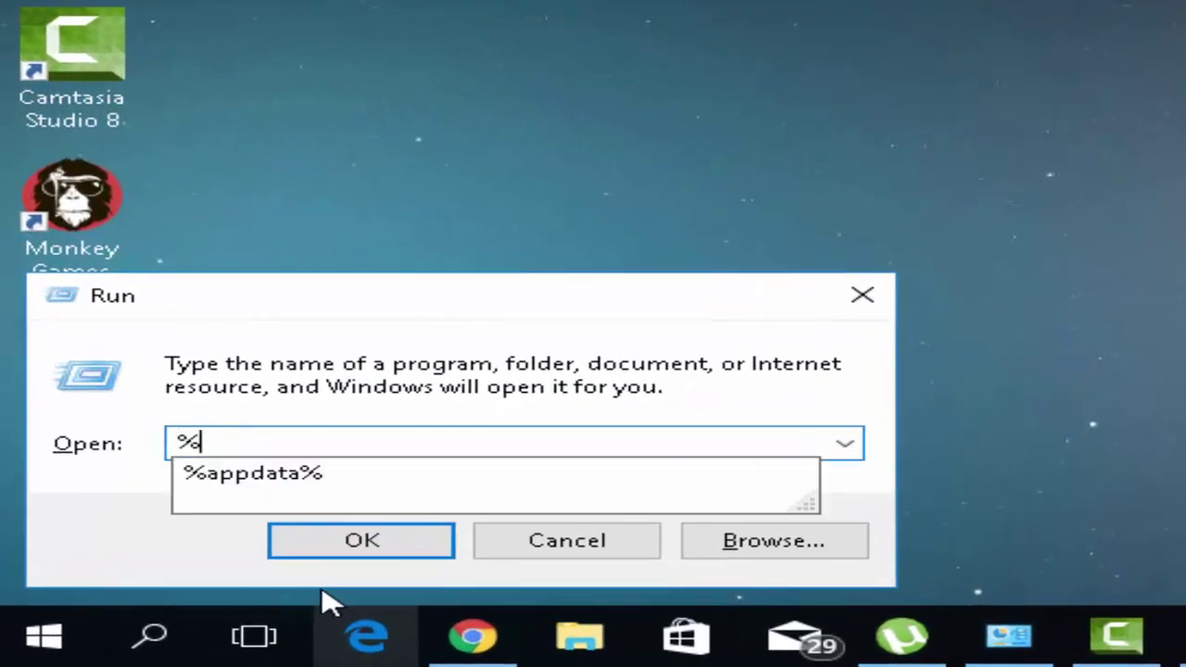
pyautogui.write('tem')
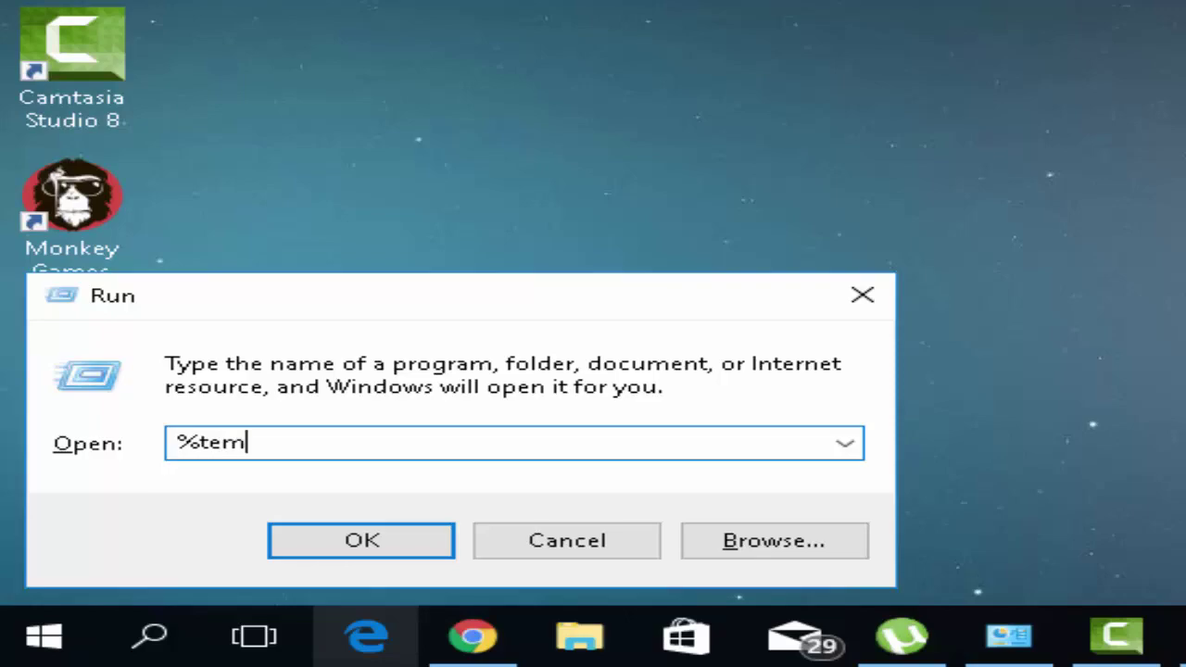
pyautogui.write('p%')
pyautogui.press('Return')
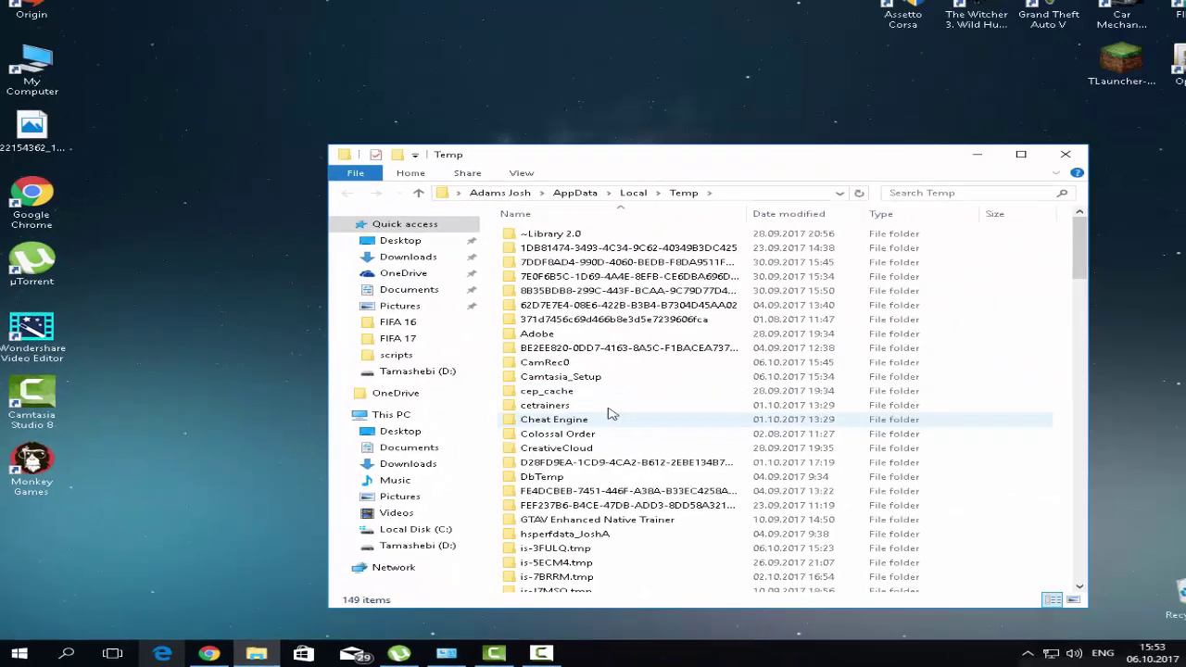
# Delete everything in the user's Temp folder, retrying after cancelling at CamRec0, dismissing the MSI35B.tmp- error and skipping the CamRec0 folder.
pyautogui.scroll(-9, 611, 414)
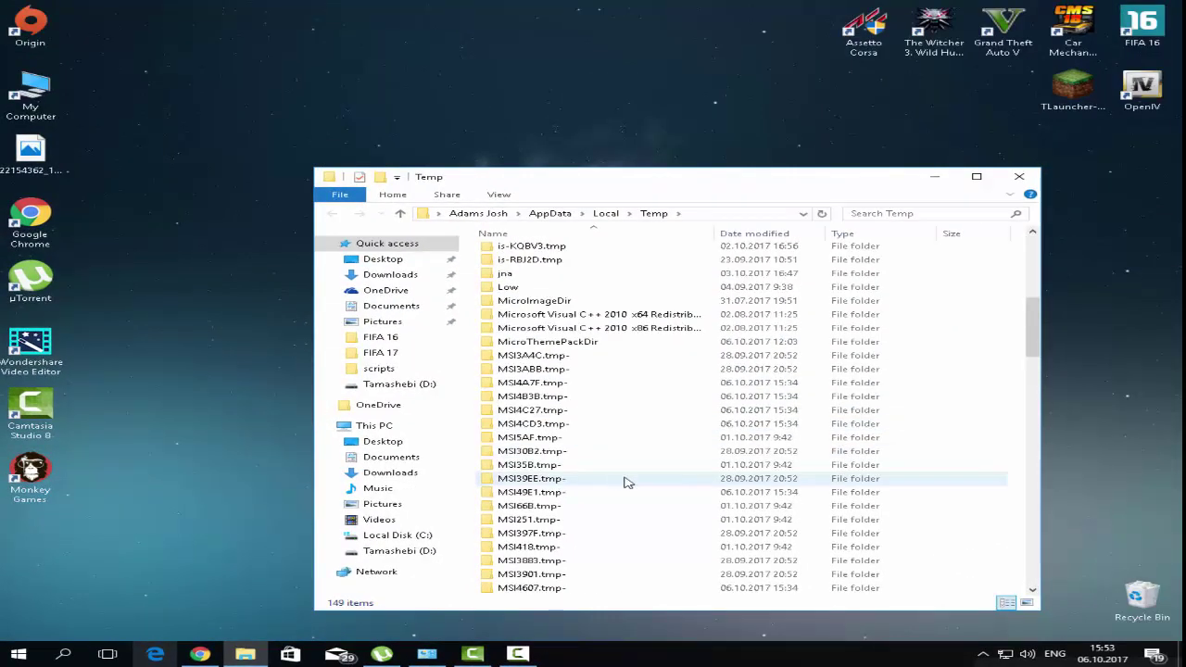
pyautogui.hotkey('ctrl', 'a')
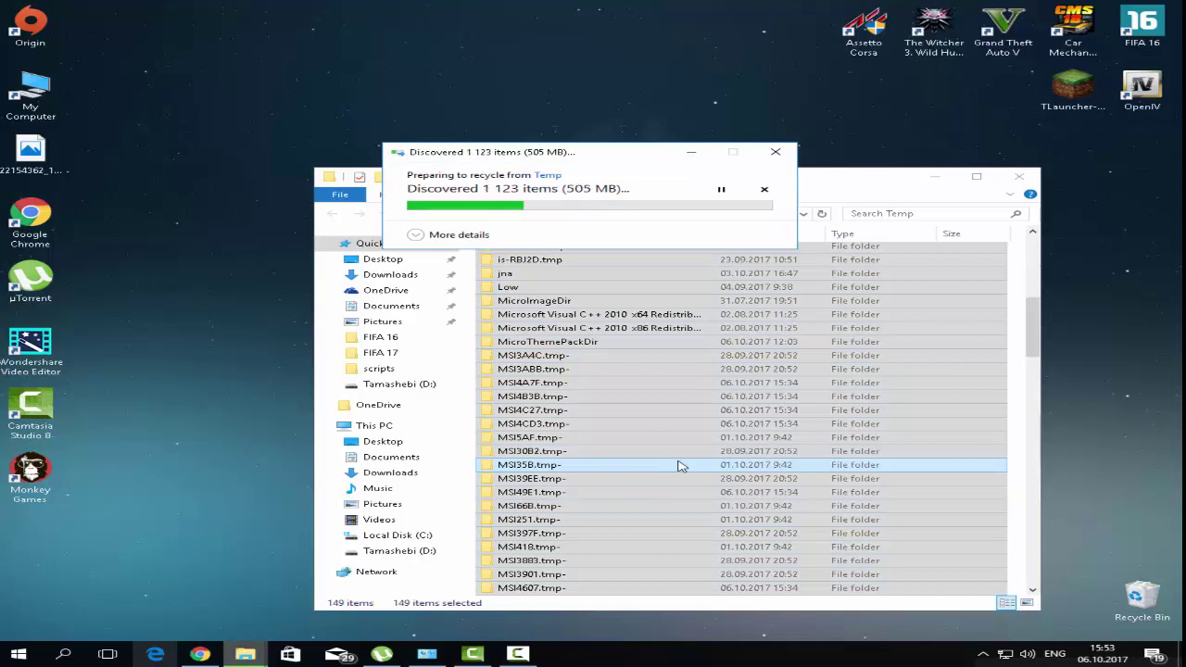
pyautogui.click(543, 264)
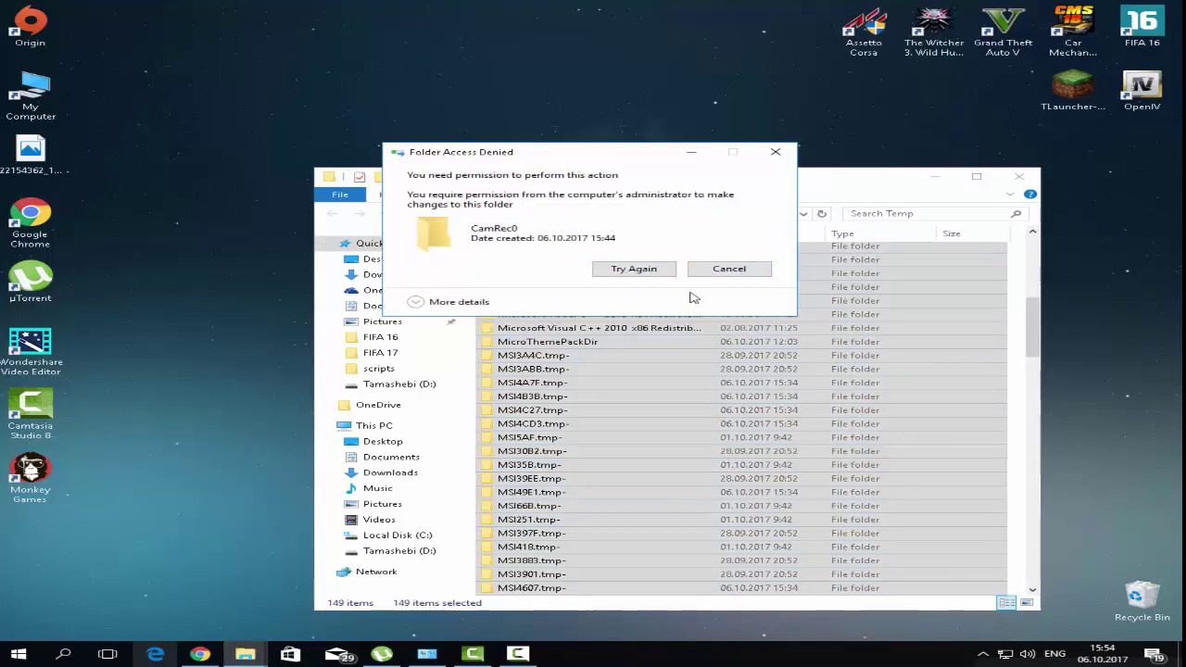
pyautogui.click(714, 270)
pyautogui.scroll(-10, 607, 344)
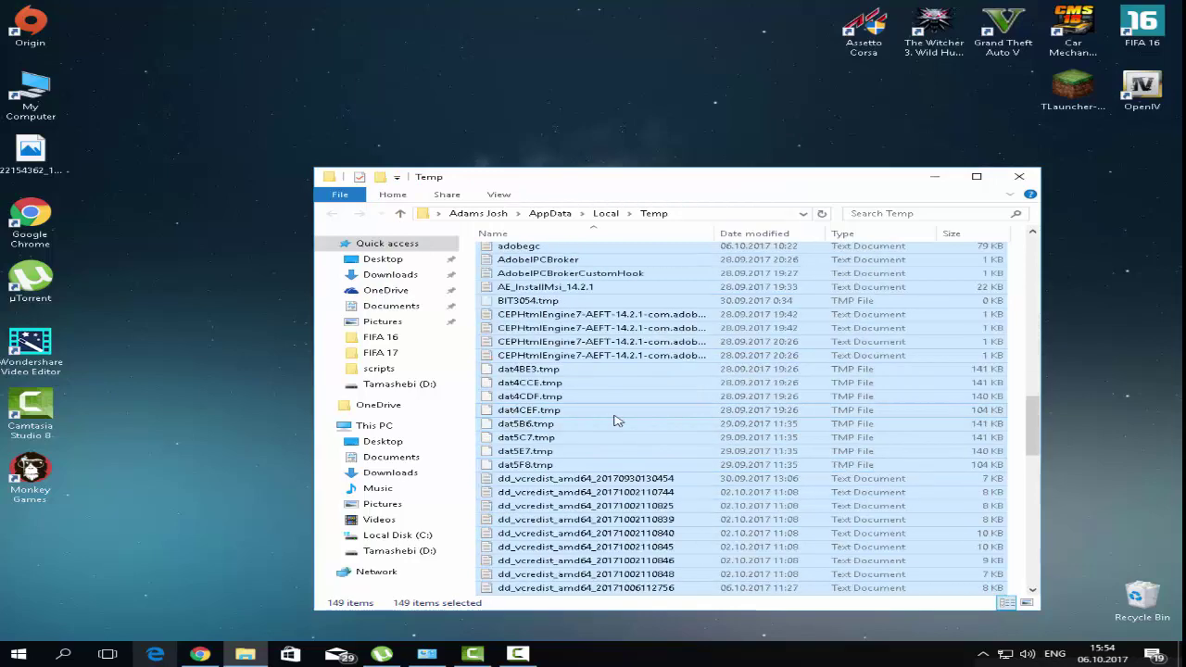
pyautogui.press('Delete')
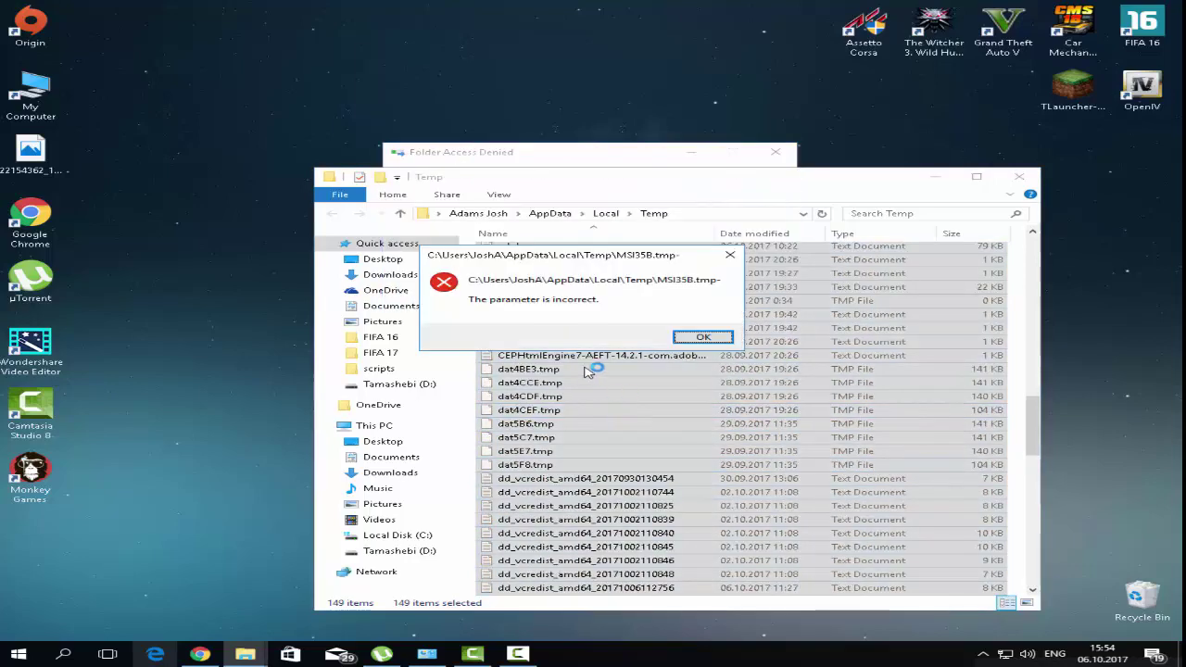
pyautogui.click(702, 338)
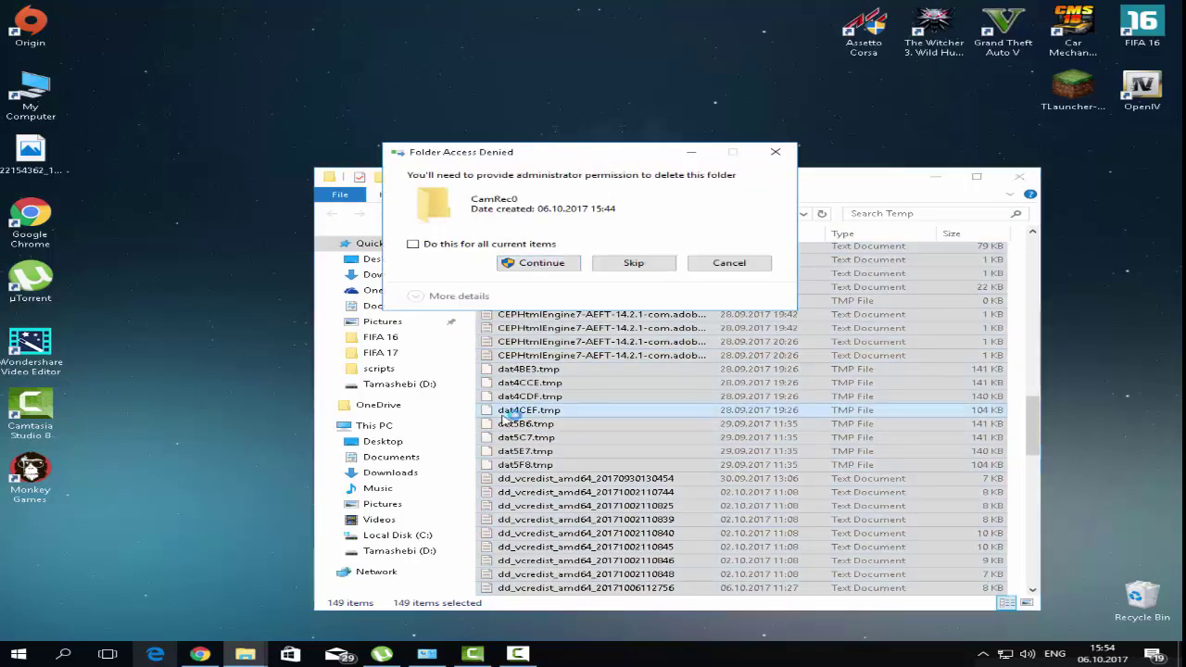
pyautogui.click(505, 267)
pyautogui.click(630, 274)
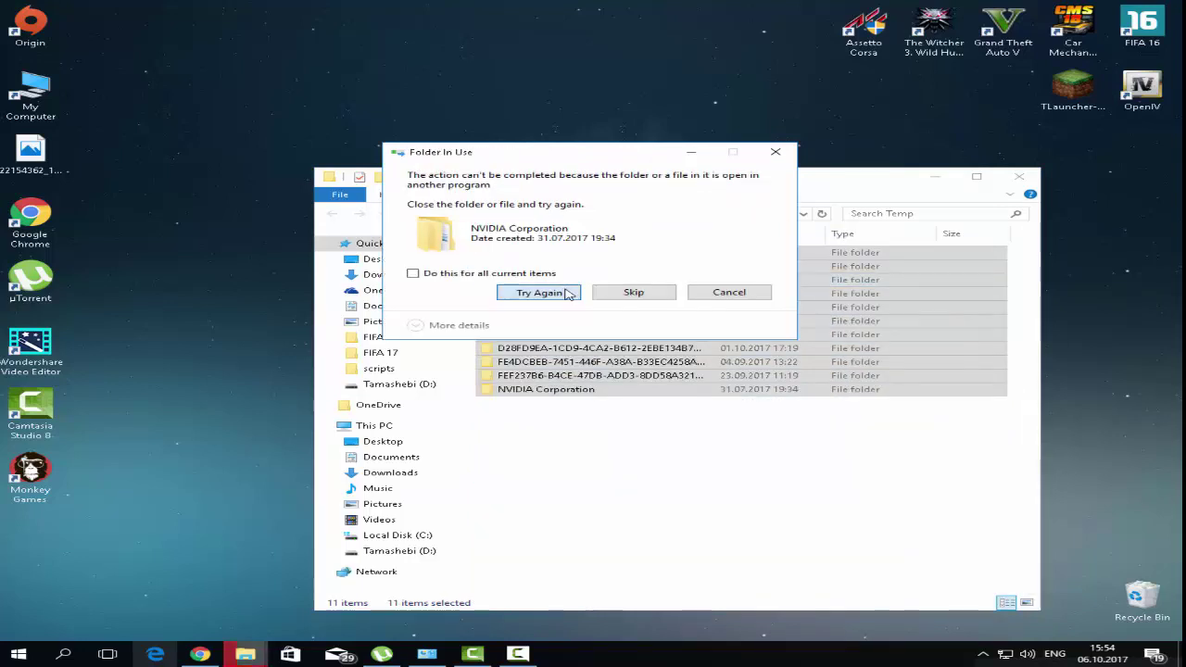
# Retry deleting the in-use NVIDIA Corporation folder, skip it and all folders needing administrator permission, and close the Temp window.
pyautogui.click(541, 294)
pyautogui.click(539, 302)
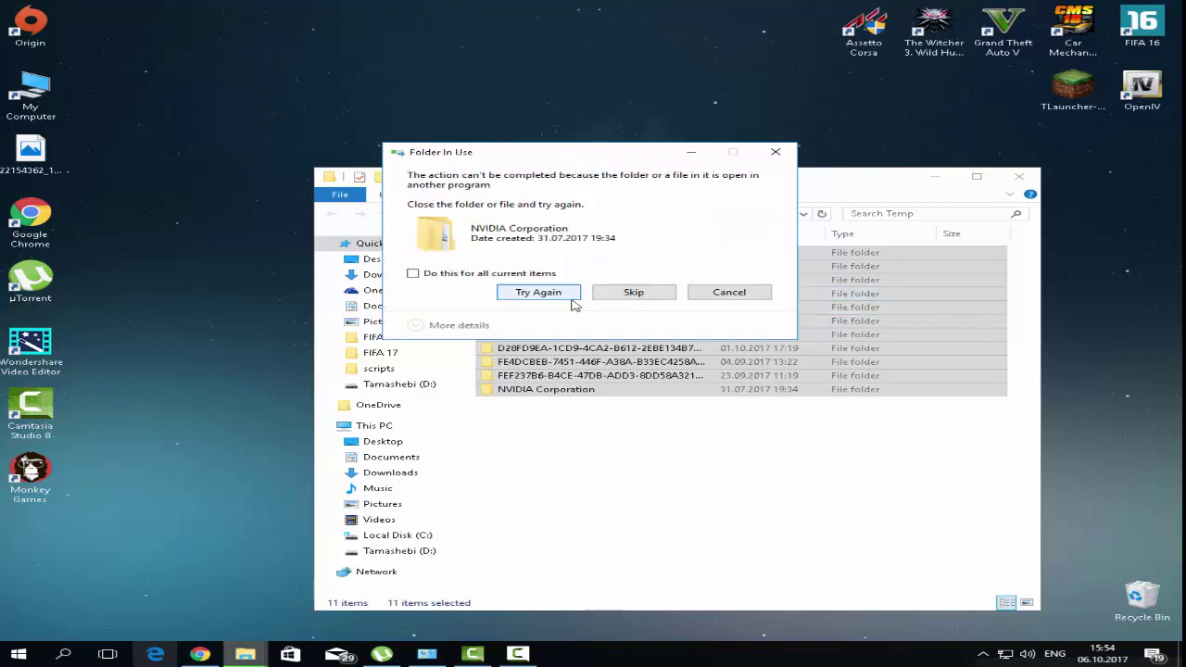
pyautogui.click(519, 274)
pyautogui.click(538, 303)
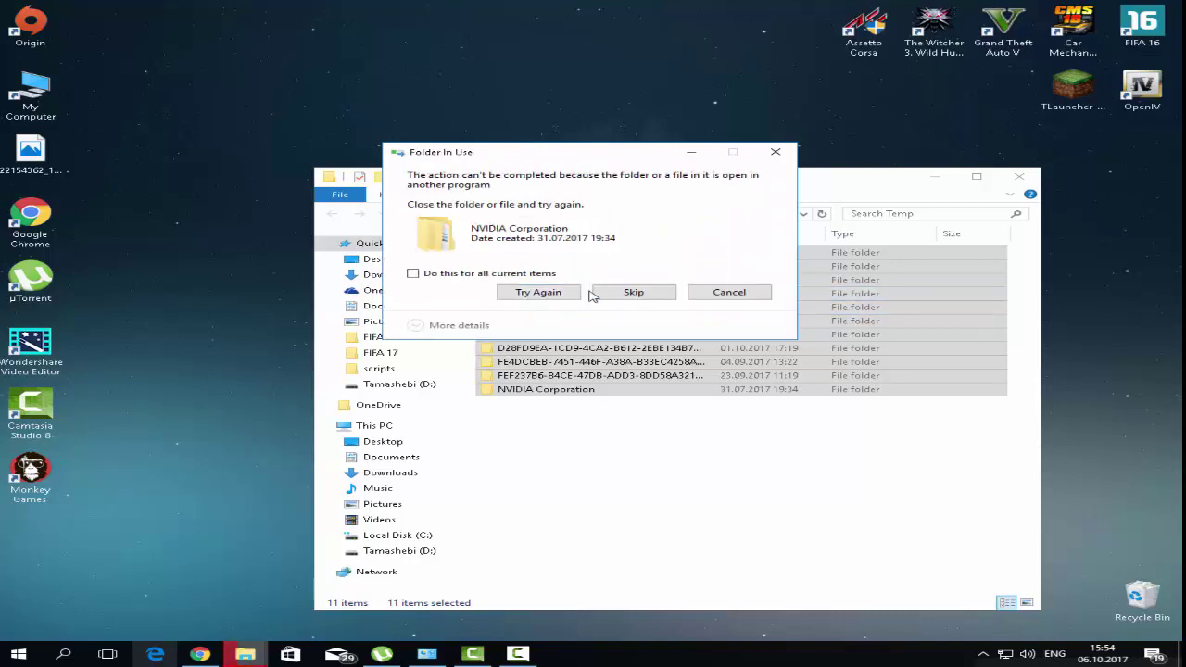
pyautogui.click(607, 295)
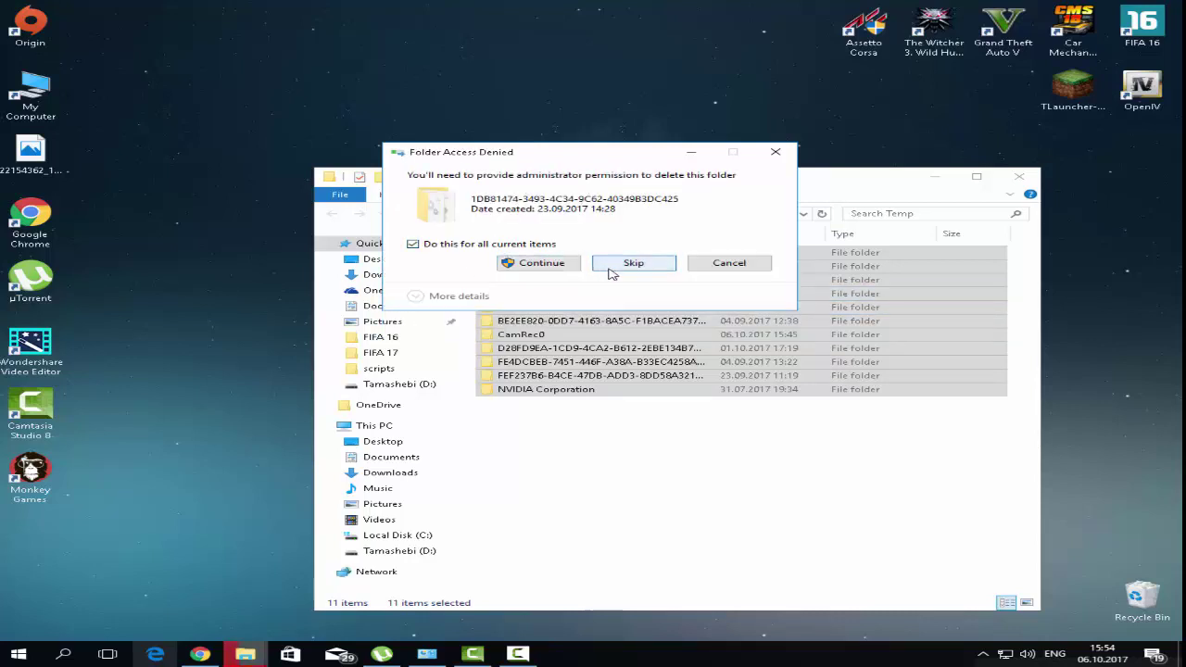
pyautogui.click(613, 267)
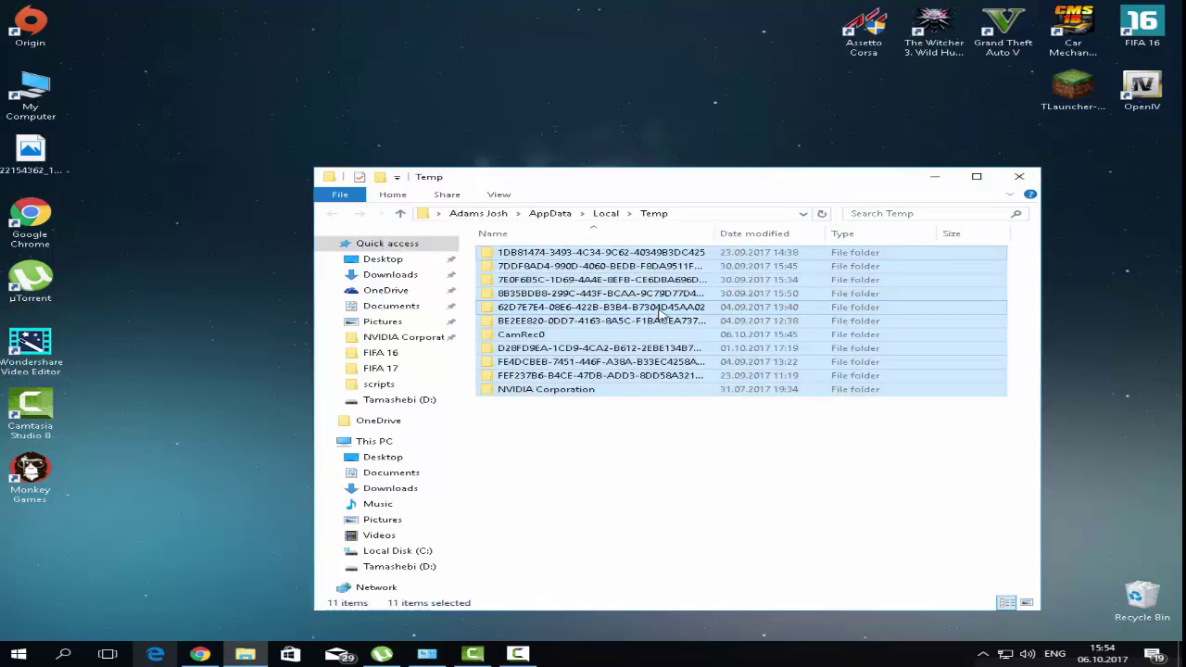
pyautogui.click(1020, 176)
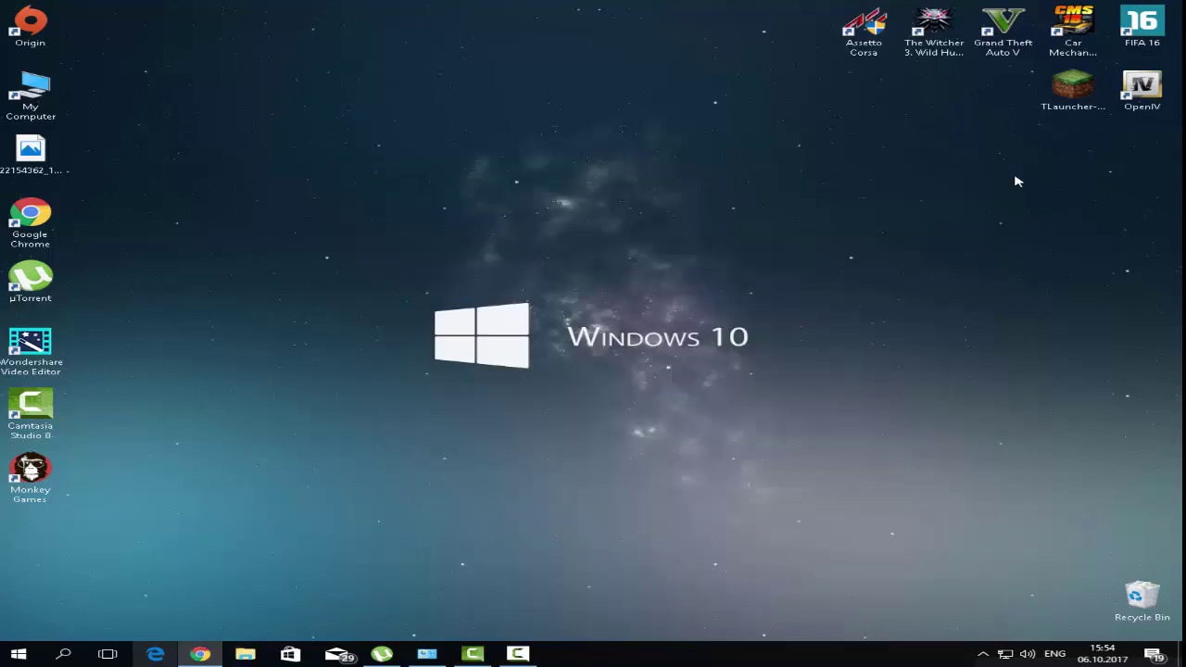
# Open This PC from the desktop and display the computer's system properties.
pyautogui.rightClick(276, 198)
pyautogui.click(286, 236)
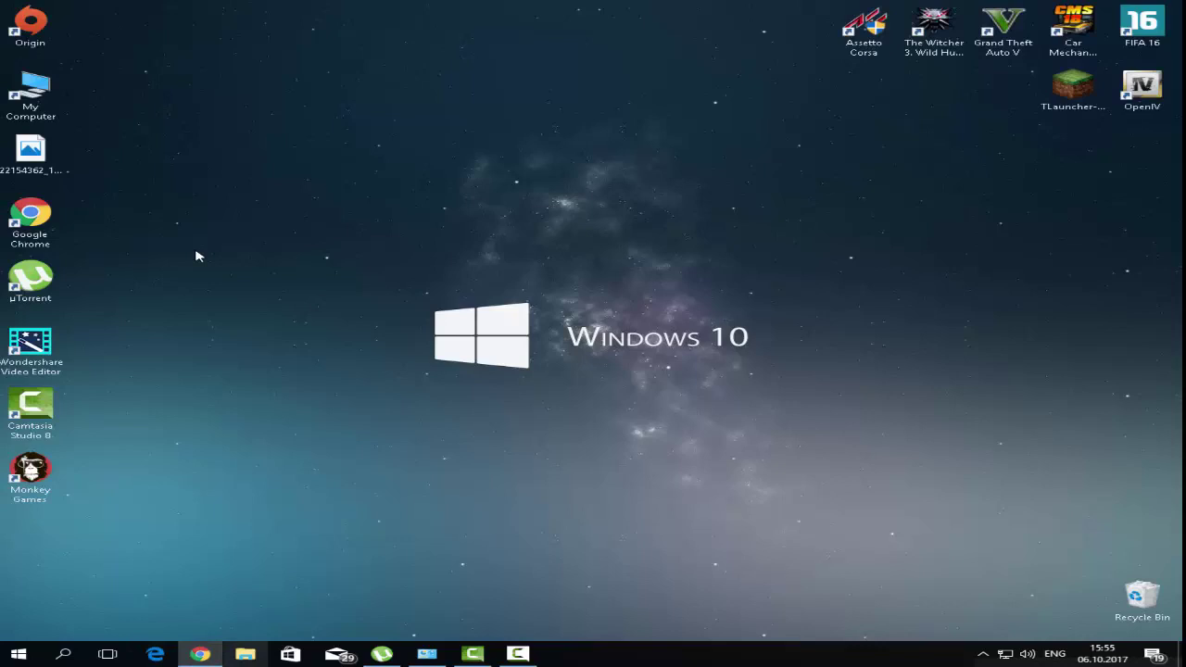
pyautogui.doubleClick(61, 86)
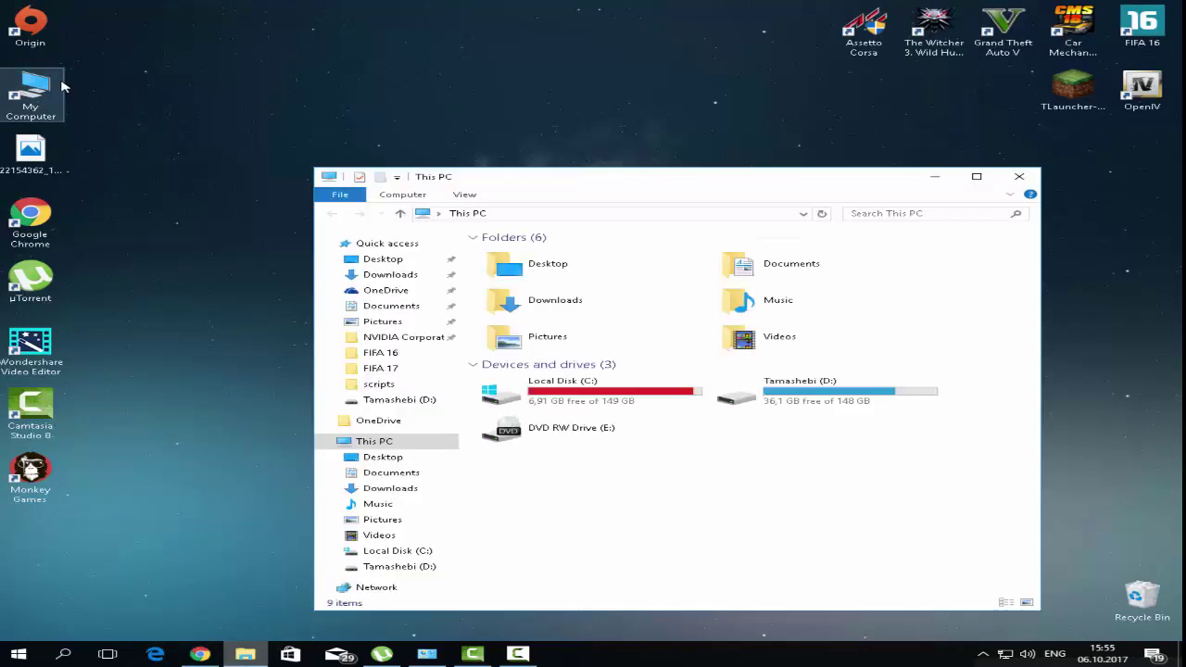
pyautogui.rightClick(632, 508)
pyautogui.click(689, 508)
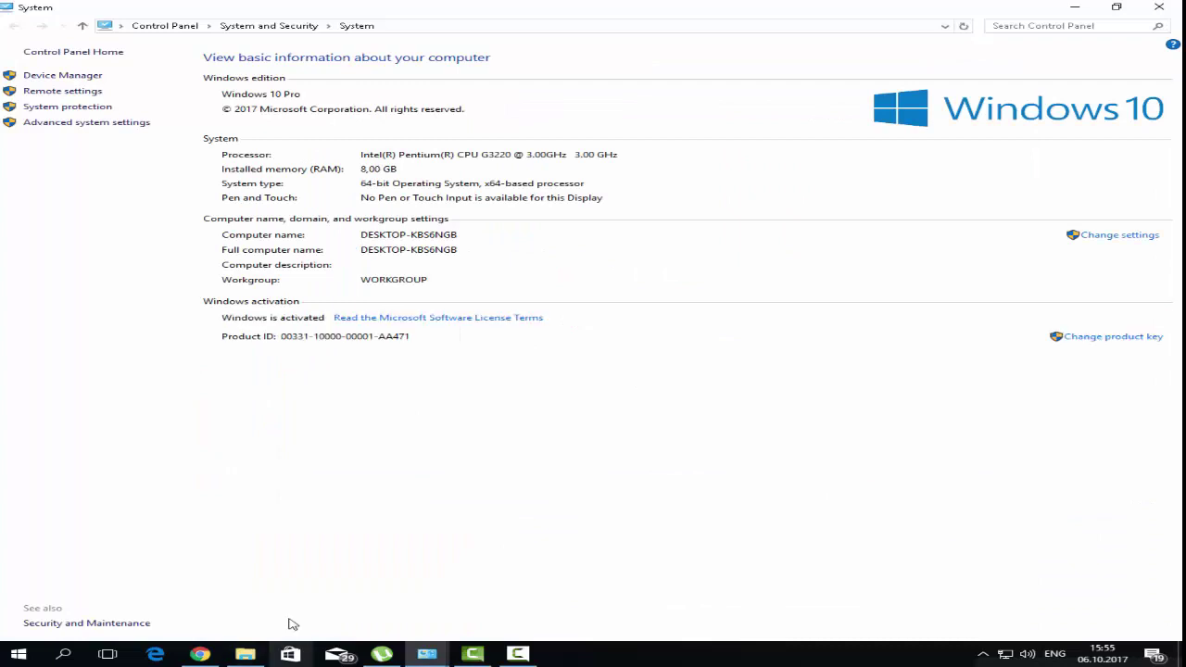
# Open the visual effects performance options from the advanced system settings.
pyautogui.click(98, 125)
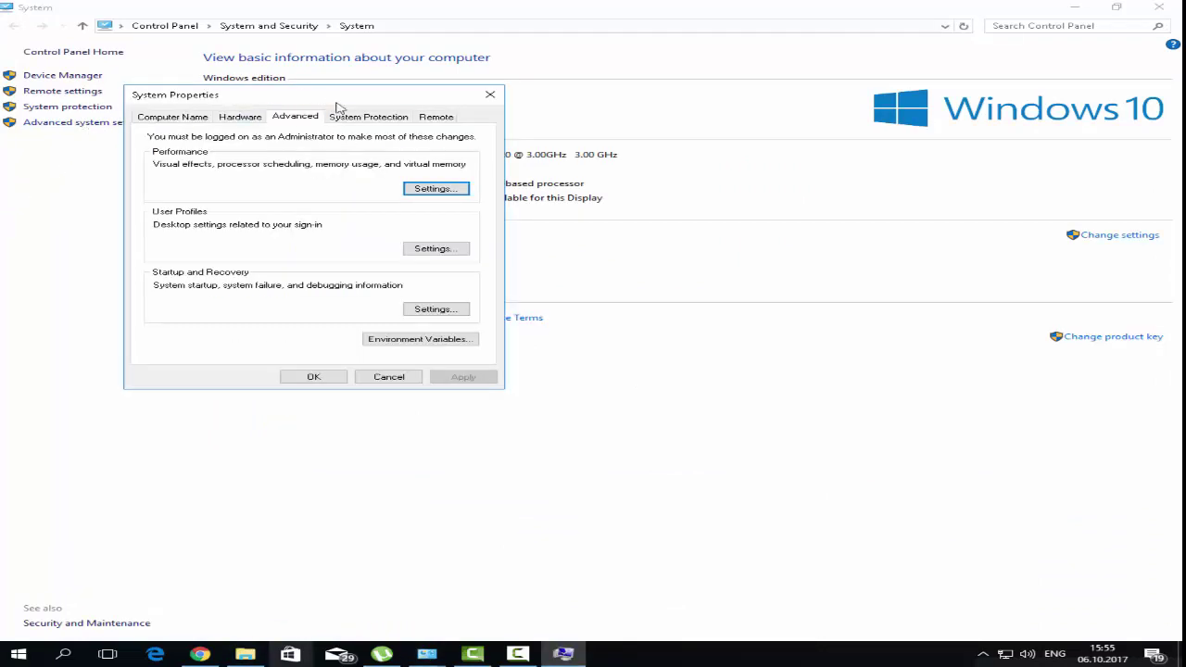
pyautogui.moveTo(196, 96); pyautogui.dragTo(396, 143)
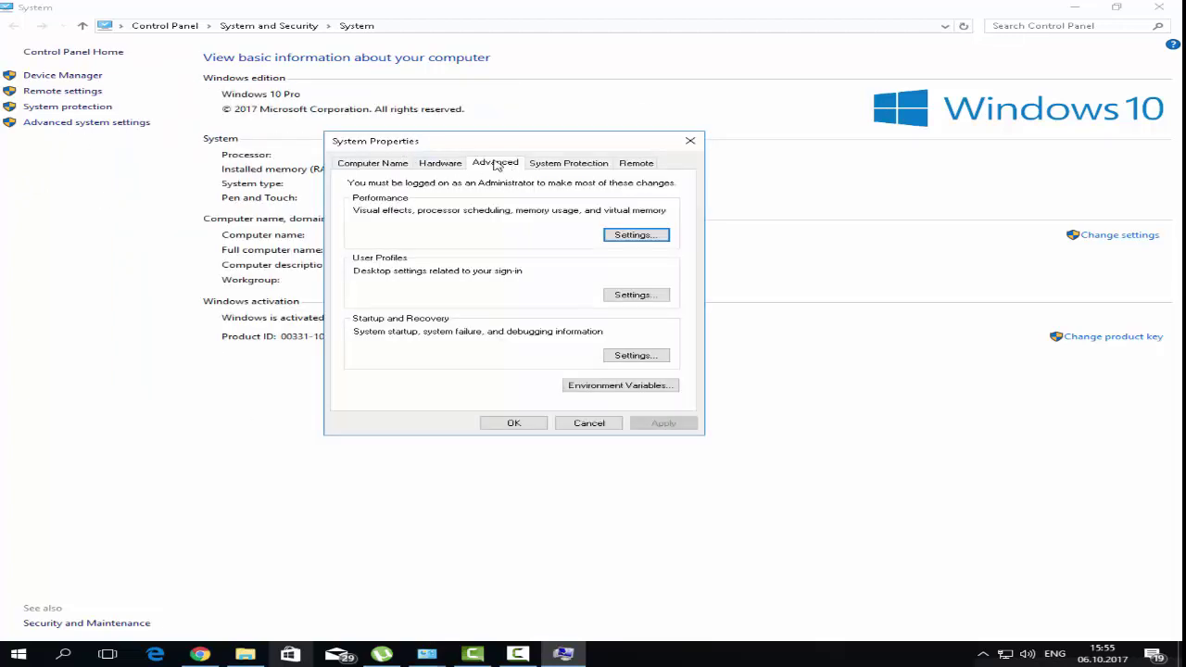
pyautogui.click(653, 238)
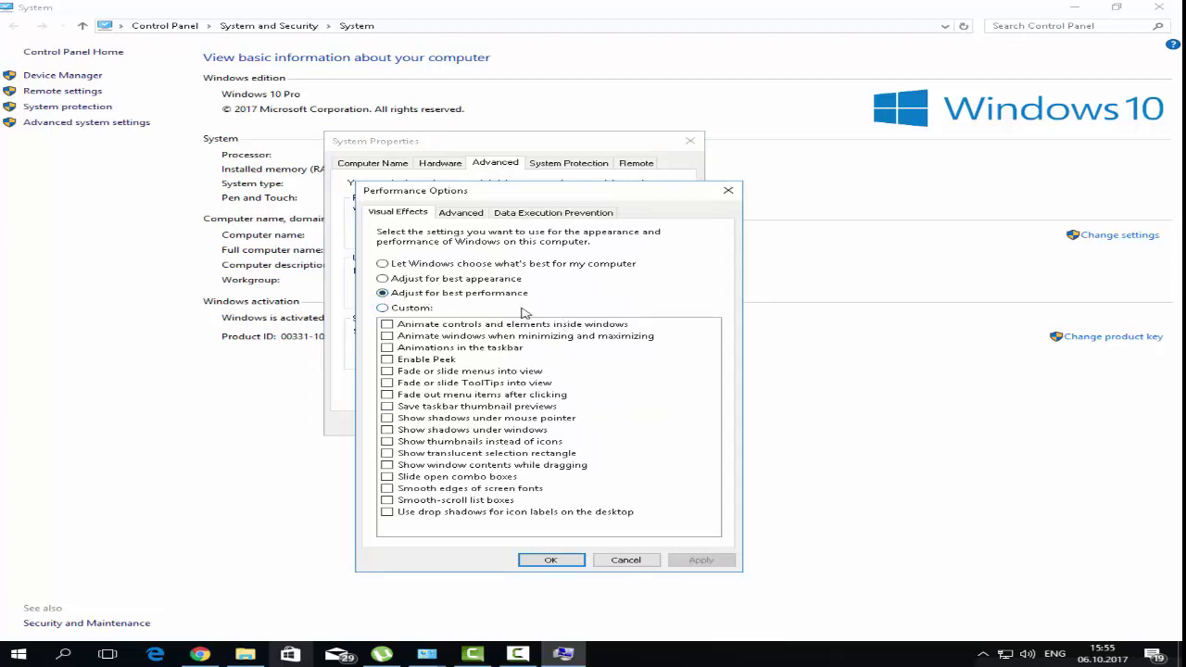
# Cancel the performance options and close System Properties, the System window and This PC.
pyautogui.click(609, 562)
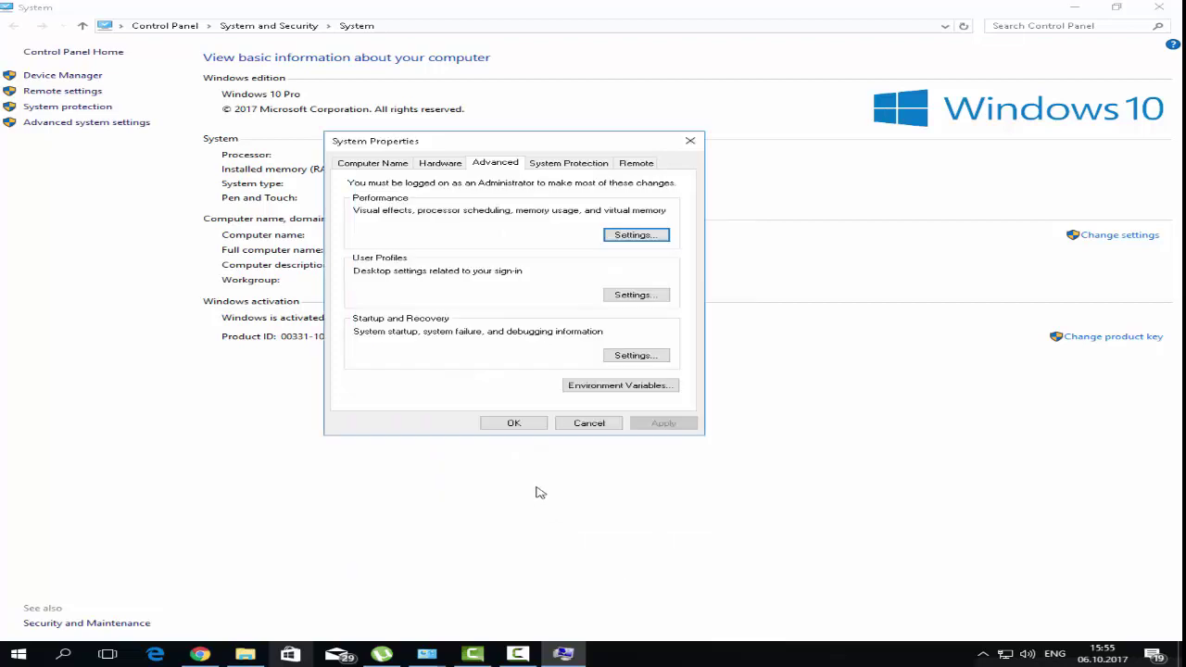
pyautogui.click(514, 423)
pyautogui.click(1159, 7)
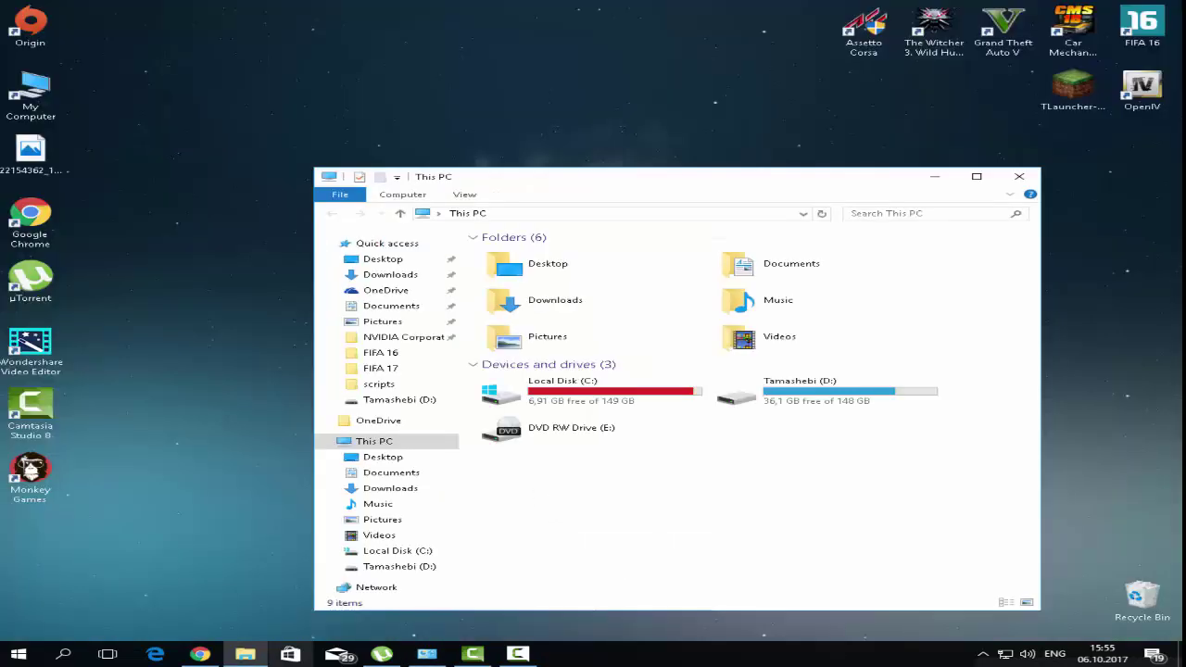
pyautogui.click(1012, 178)
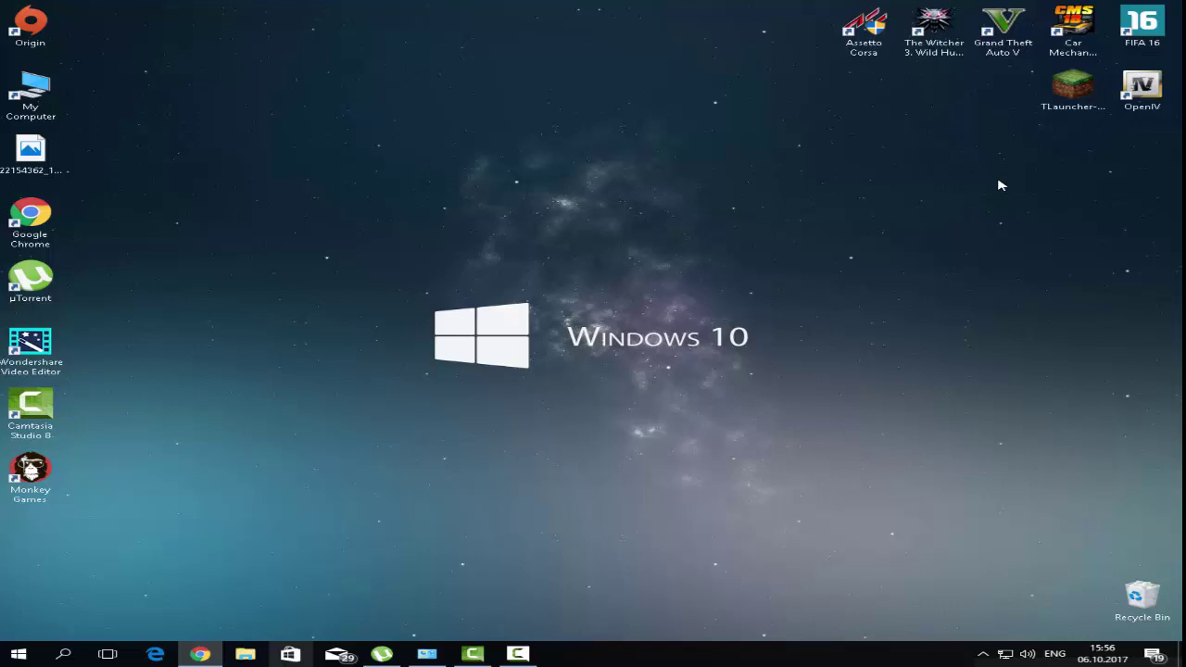
# Switch from the desktop to the Google Chrome window.
pyautogui.moveTo(352, 250); pyautogui.dragTo(904, 466)
pyautogui.click(197, 654)
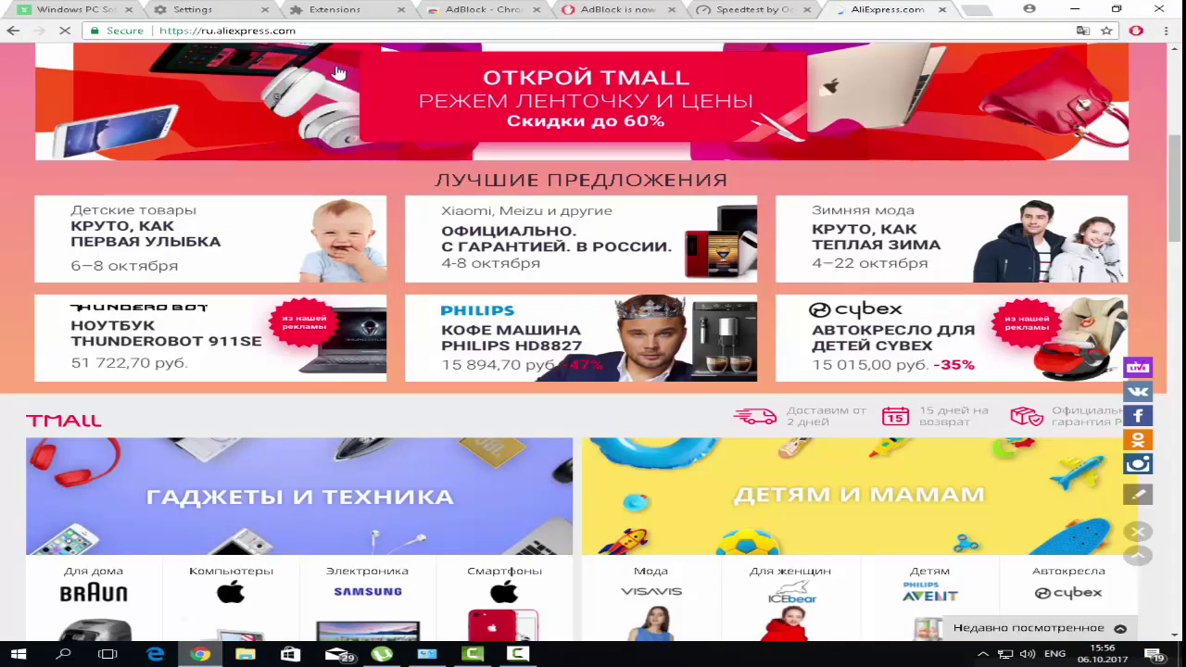
# Restore the browser window from full size and search Google for "dns" in a new tab.
pyautogui.doubleClick(958, 7)
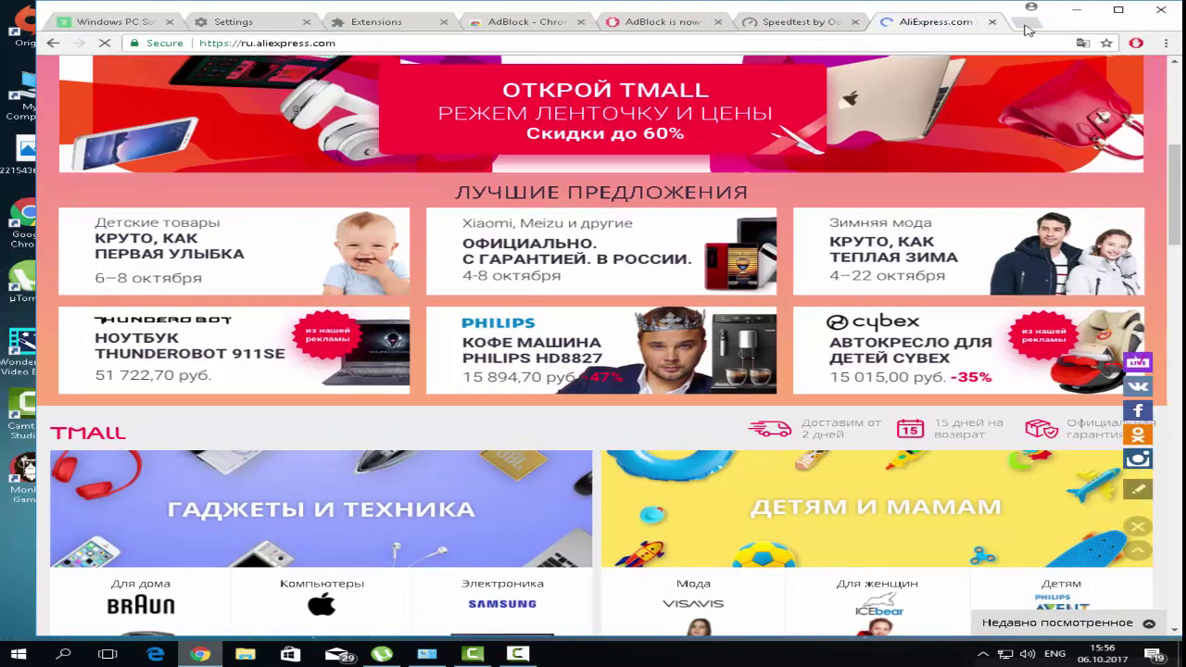
pyautogui.click(1026, 21)
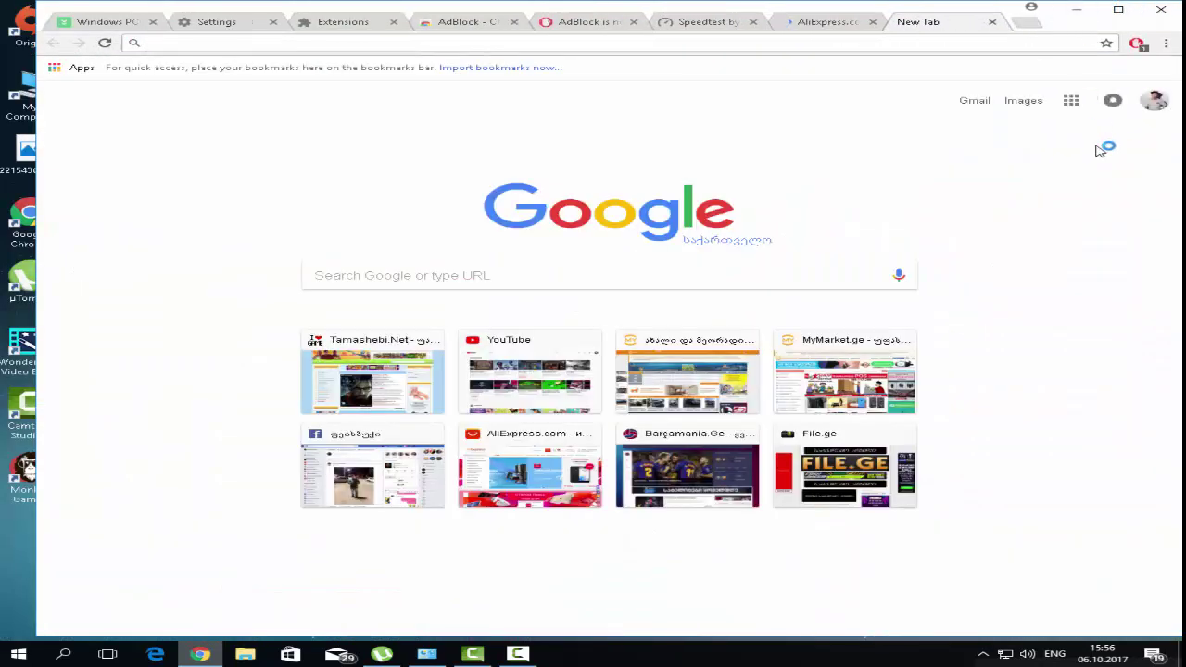
pyautogui.write('fm')
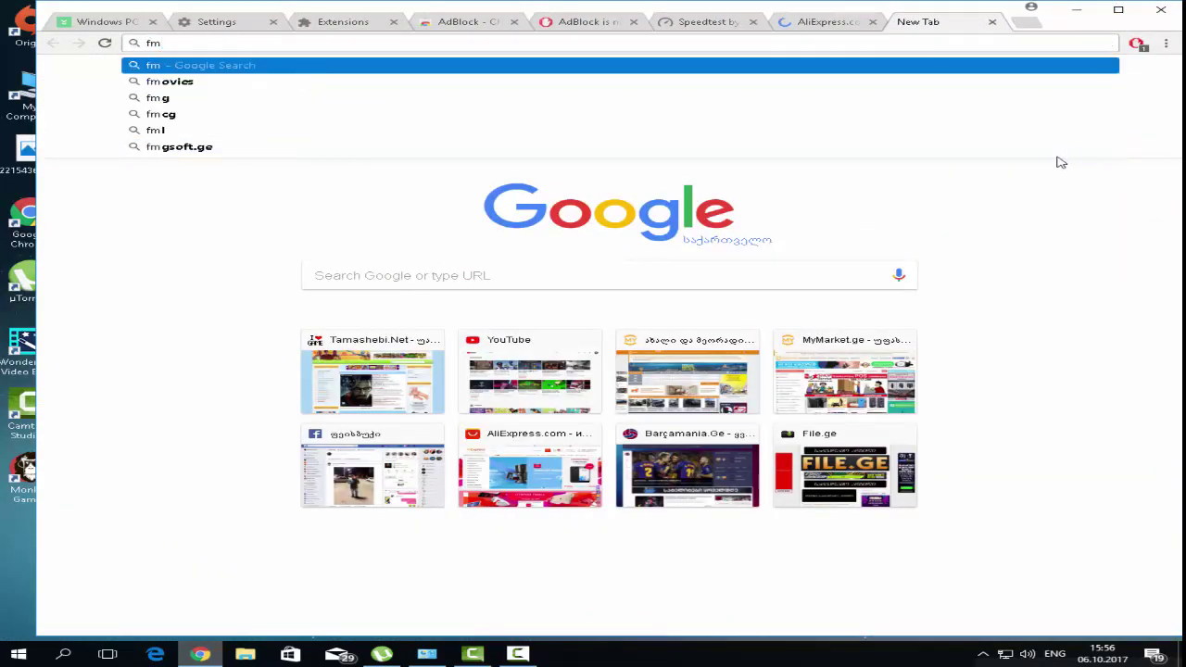
pyautogui.press('BackSpace')
pyautogui.press('BackSpace')
pyautogui.write('dns')
pyautogui.press('Return')
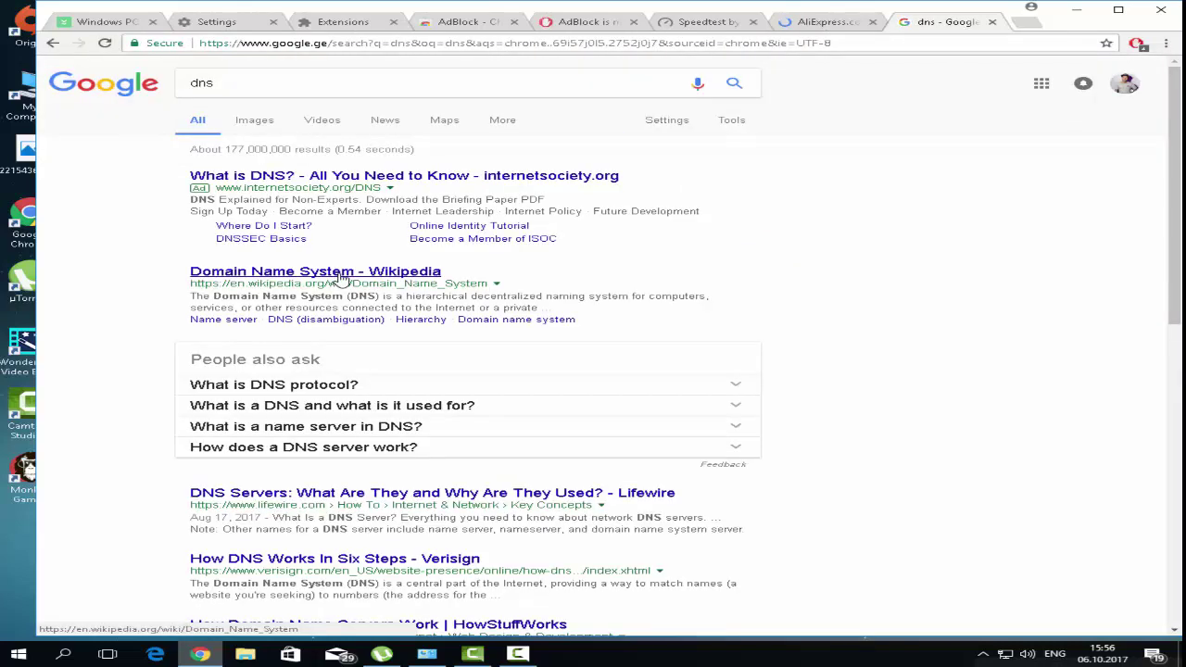
# Minimize the browser to the desktop and bring up the screen recorder's control window.
pyautogui.click(1076, 9)
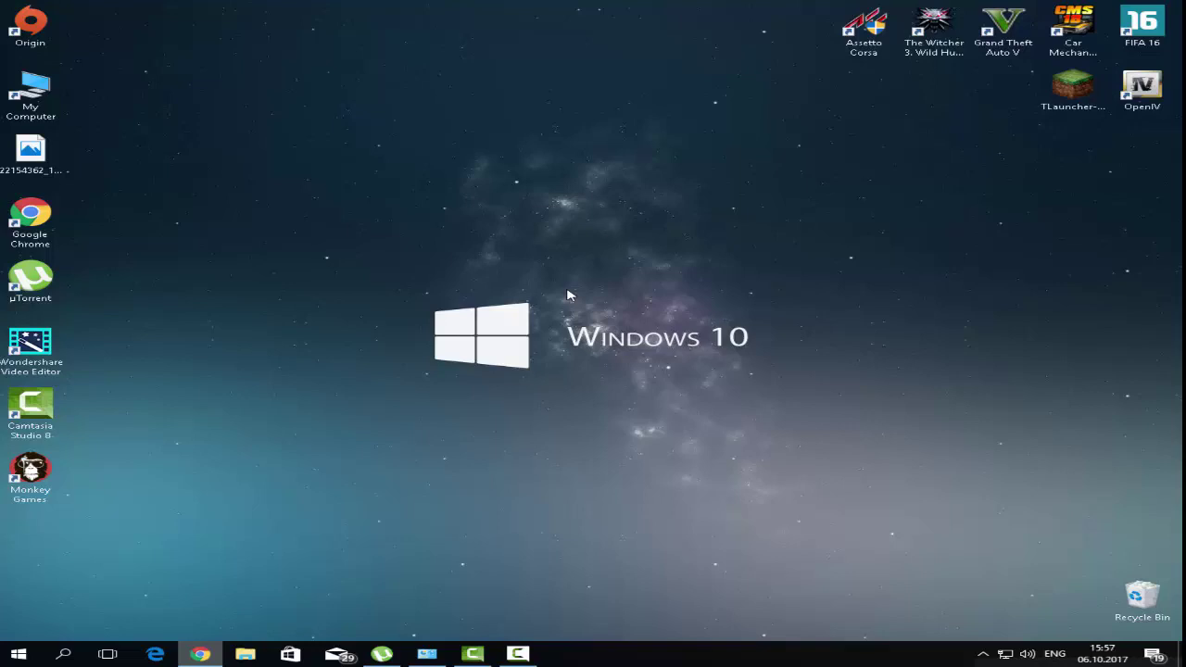
pyautogui.click(518, 655)
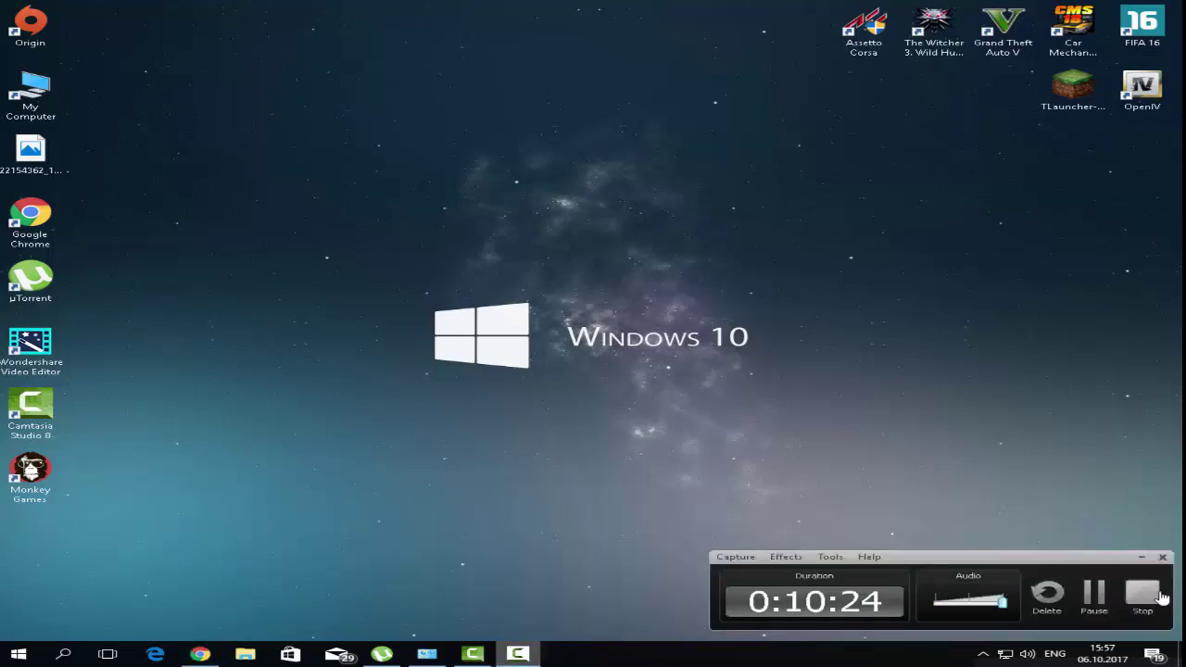